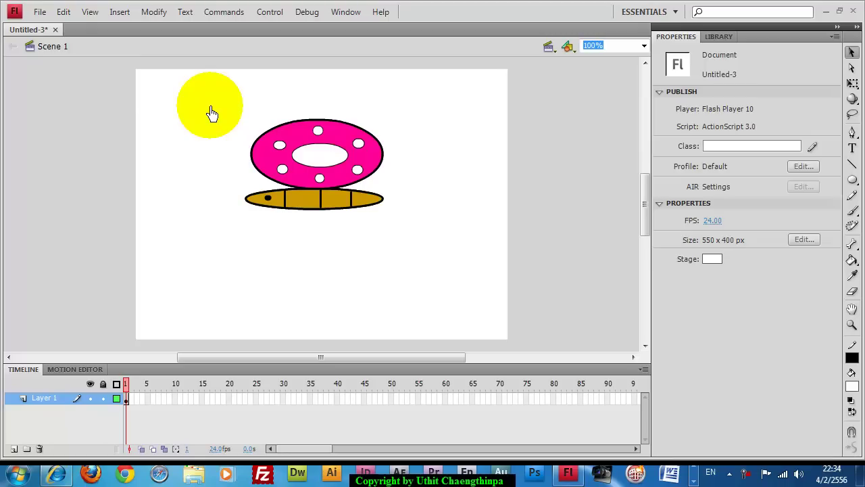
Step: Test the movie to preview the butterfly at its original size, and close the preview
key(ctrl+Return)
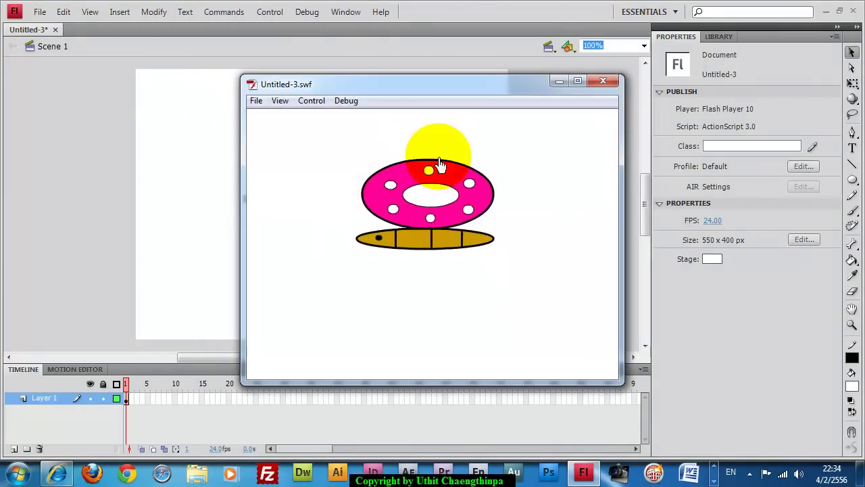
click(603, 82)
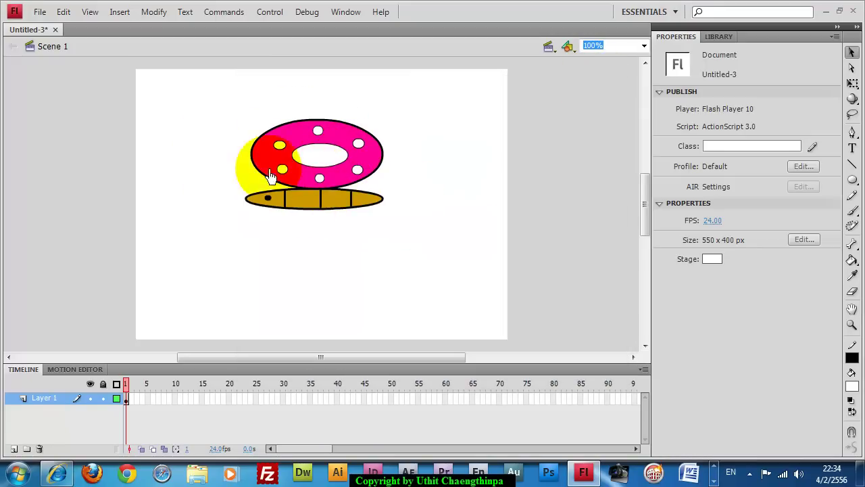
Step: Scale the butterfly down around its center to about a third of its size and check it in a test movie
click(374, 167)
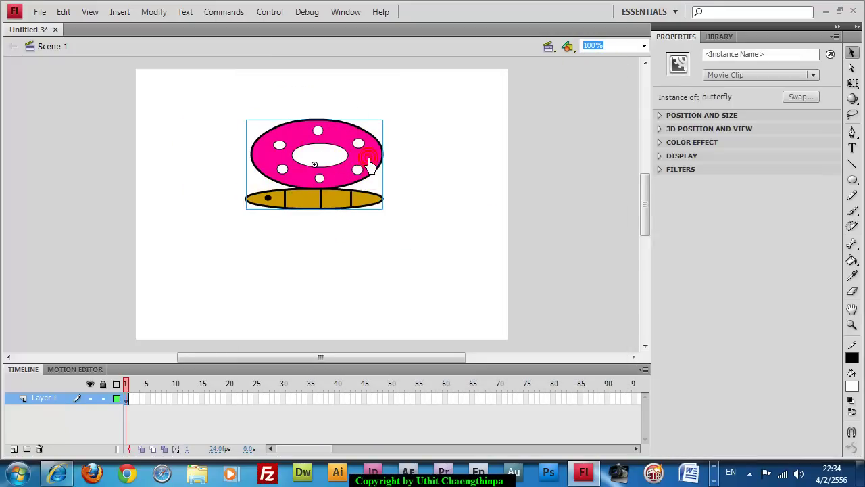
click(851, 83)
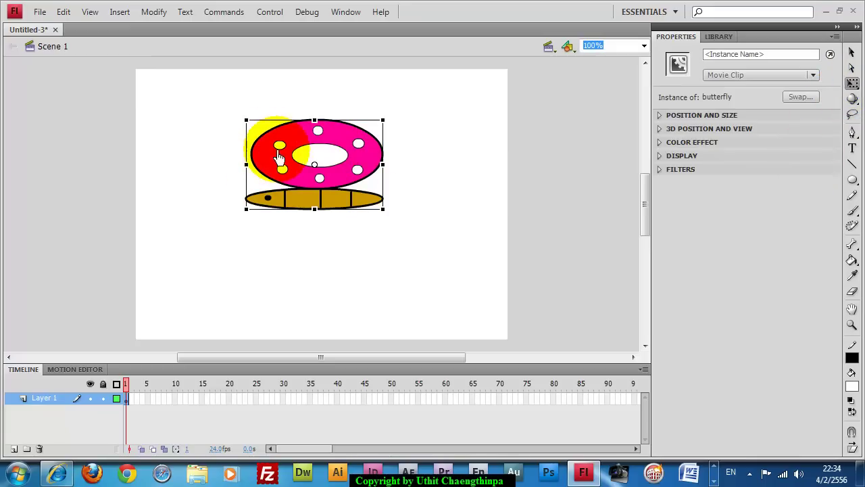
drag(247, 120, 291, 156)
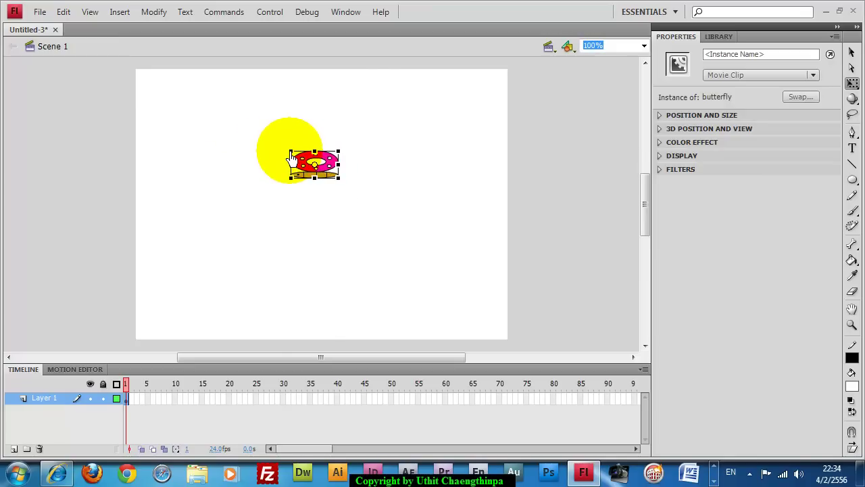
click(356, 191)
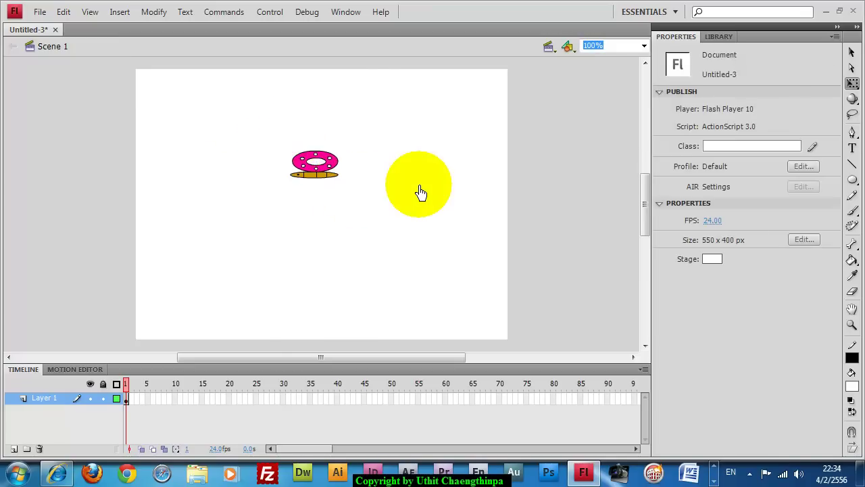
key(ctrl+Return)
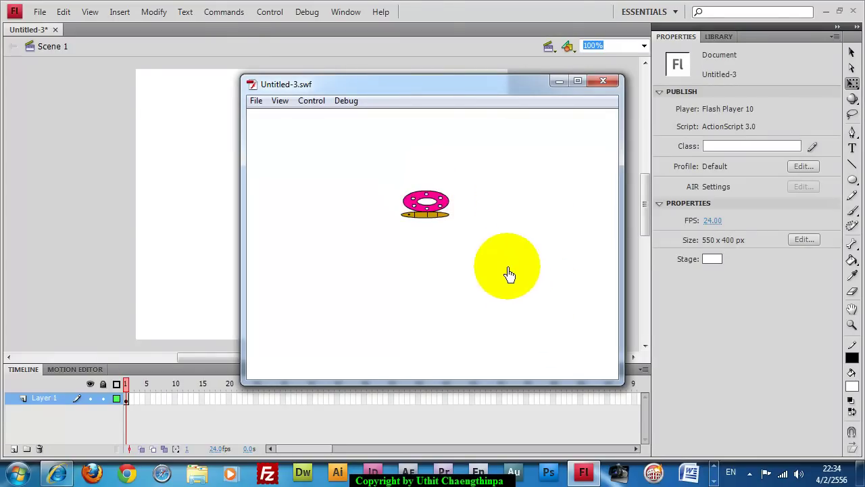
click(602, 81)
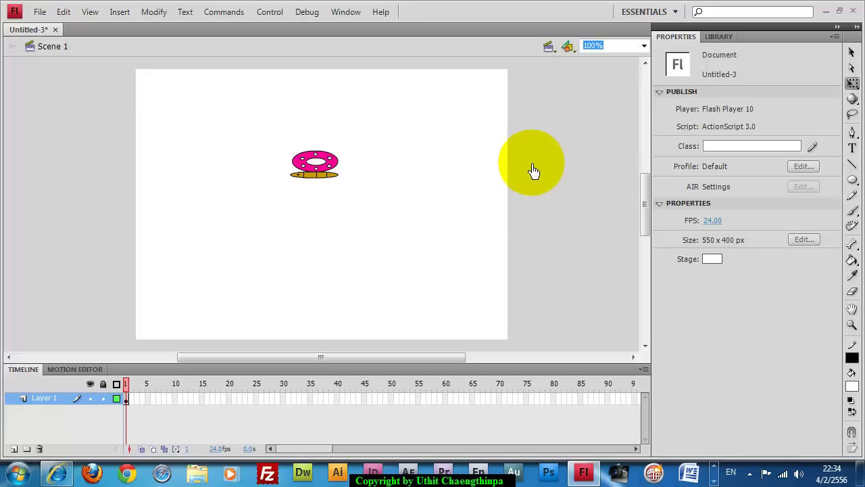
Step: Move the butterfly horizontally off the stage, just beyond the stage's right edge
click(321, 173)
click(852, 53)
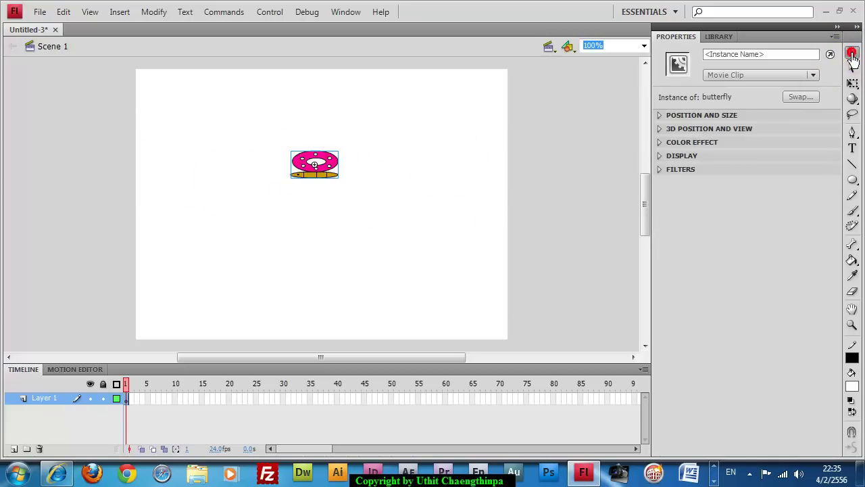
drag(336, 171, 555, 171)
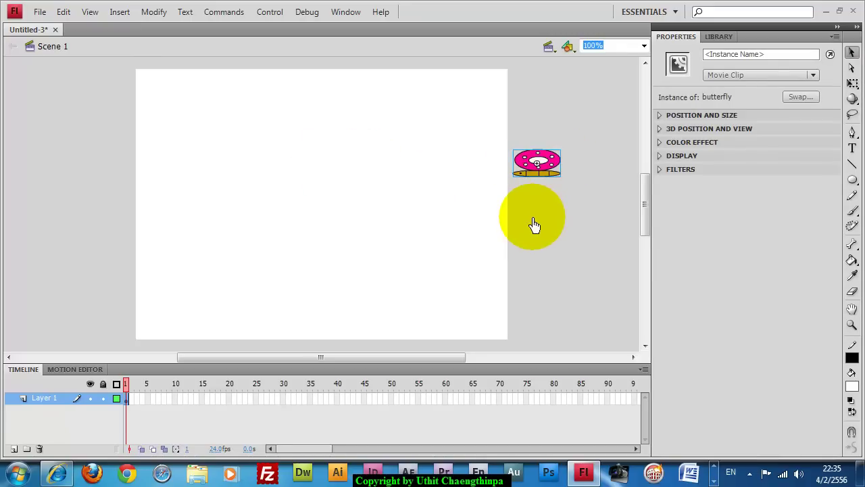
click(534, 225)
Step: Apply a motion tween to the butterfly and extend the tween span to frame 100
click(543, 162)
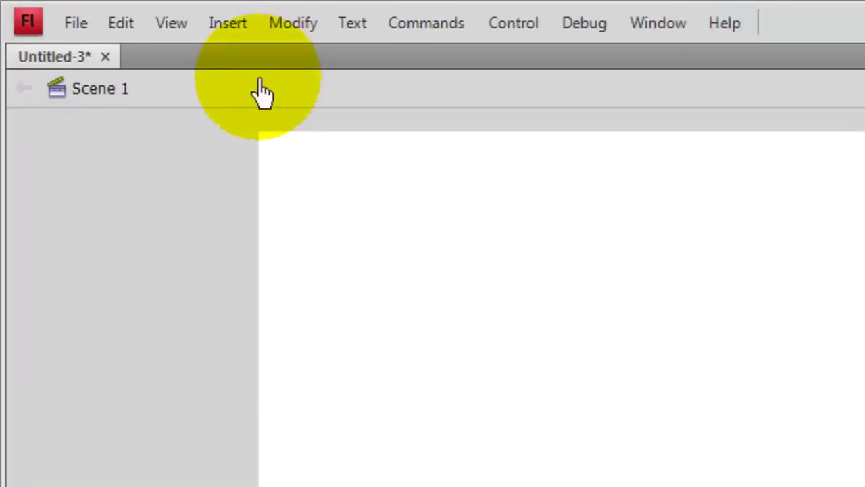
click(145, 14)
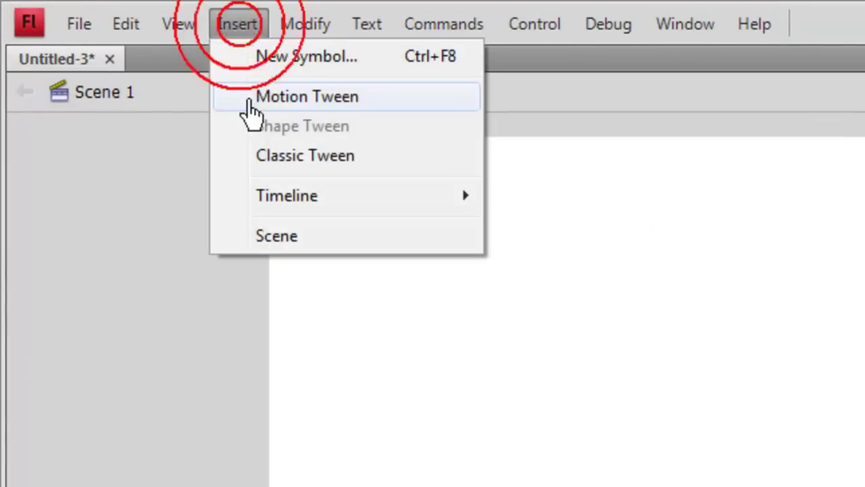
click(262, 109)
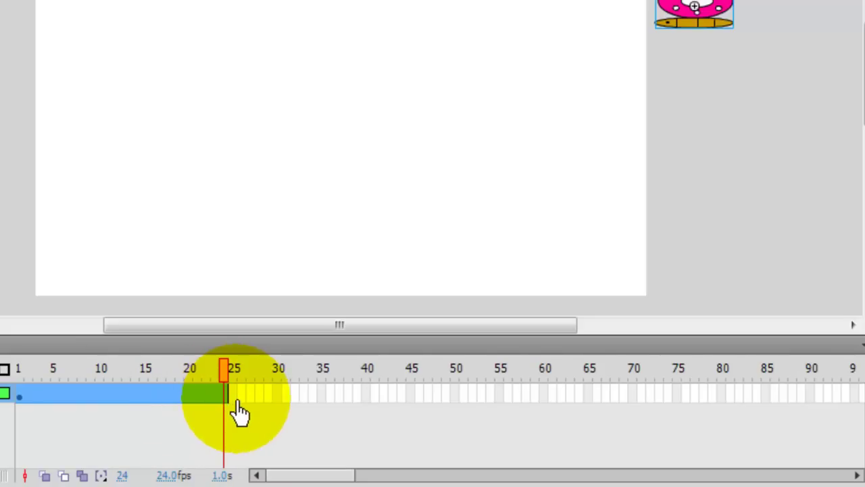
drag(227, 392, 748, 393)
drag(314, 475, 352, 475)
drag(430, 405, 573, 405)
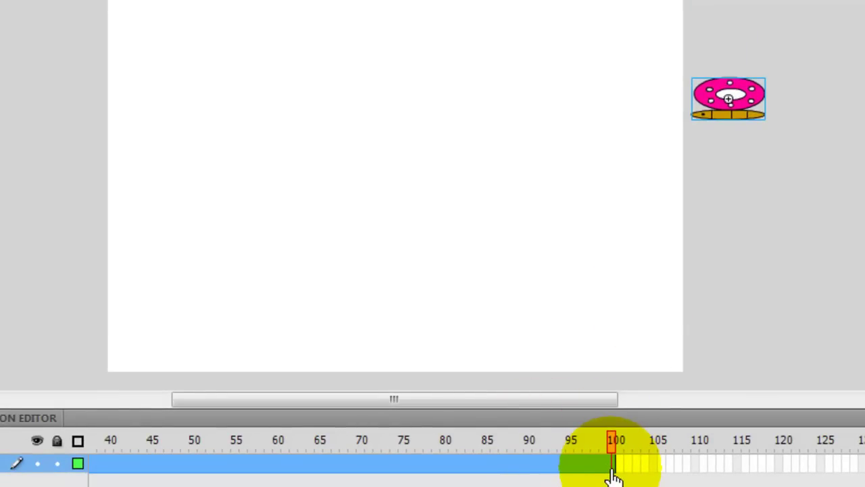
Step: At frame 100, move the butterfly straight across to just beyond the stage's left edge and test the movie
drag(747, 109, 84, 116)
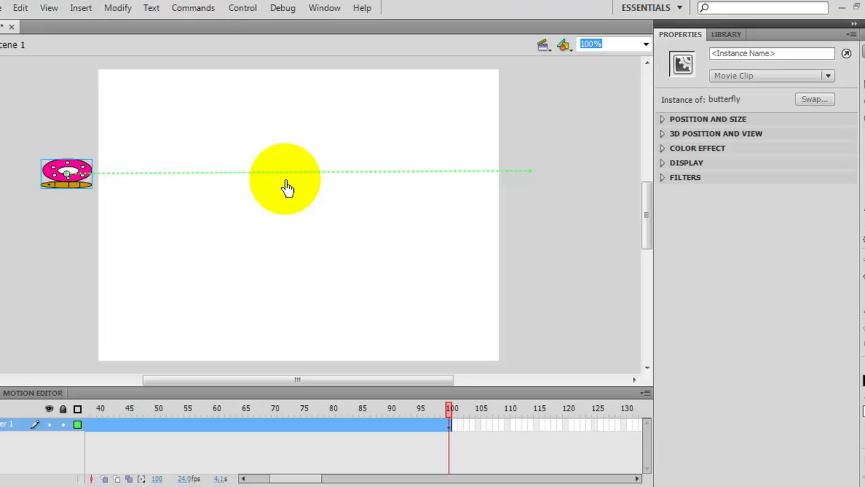
key(ctrl+Return)
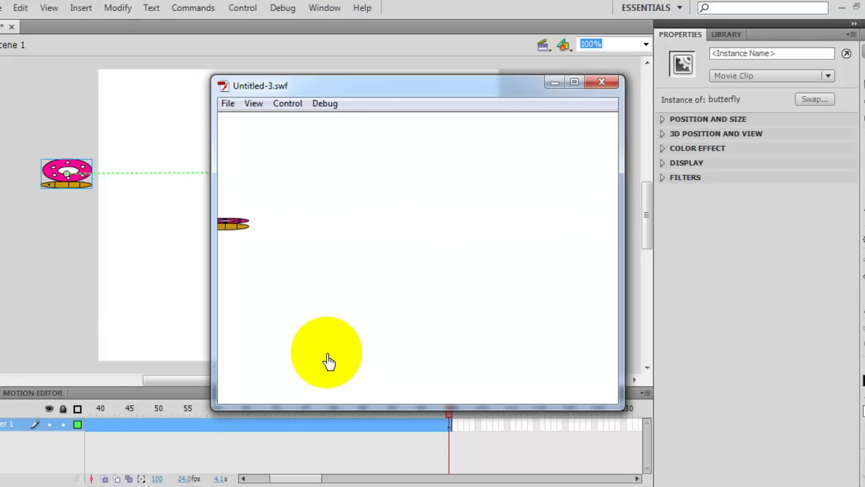
click(602, 84)
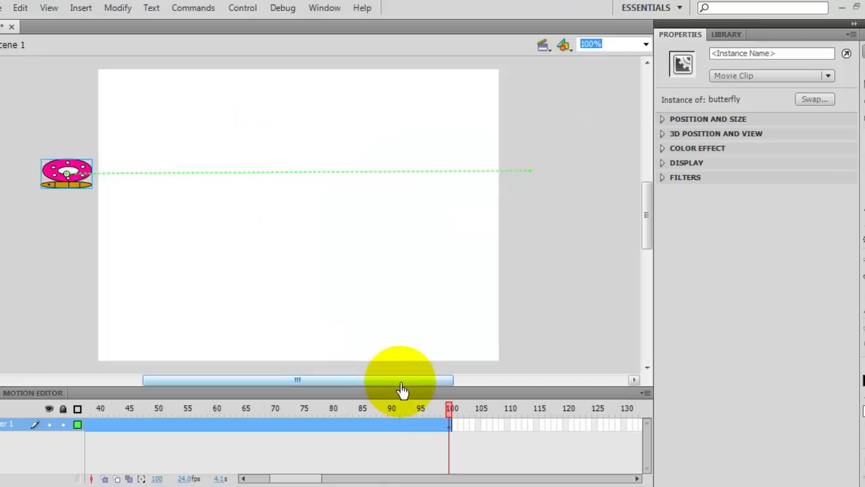
Step: Insert a keyframe at frame 50 of the butterfly's tween
drag(401, 381, 390, 380)
drag(289, 473, 275, 481)
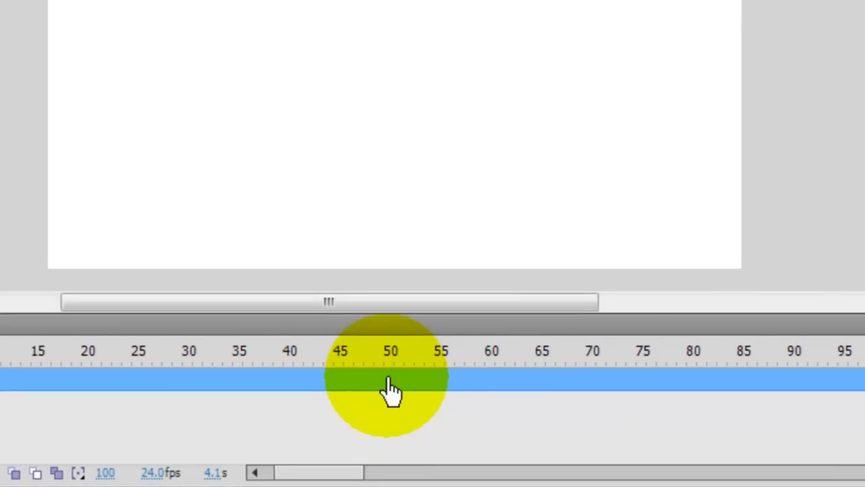
click(320, 425)
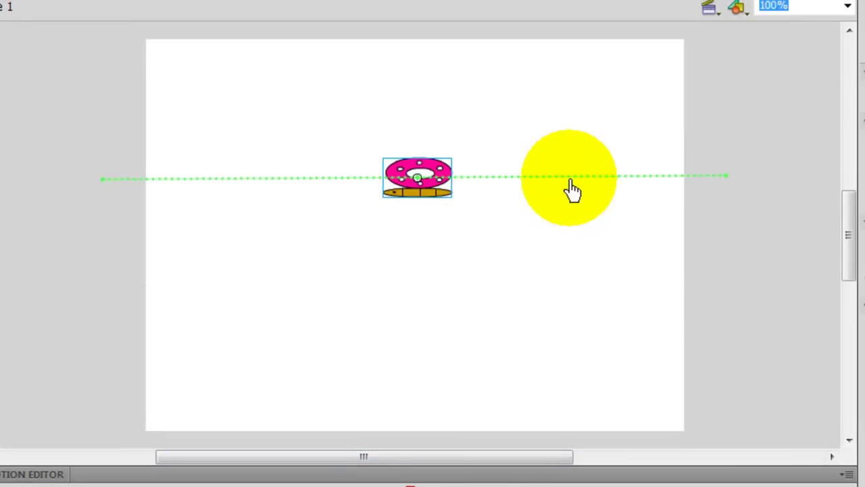
Step: Bend the right half of the motion path upward and the left half downward, and test the movie
drag(571, 181, 570, 133)
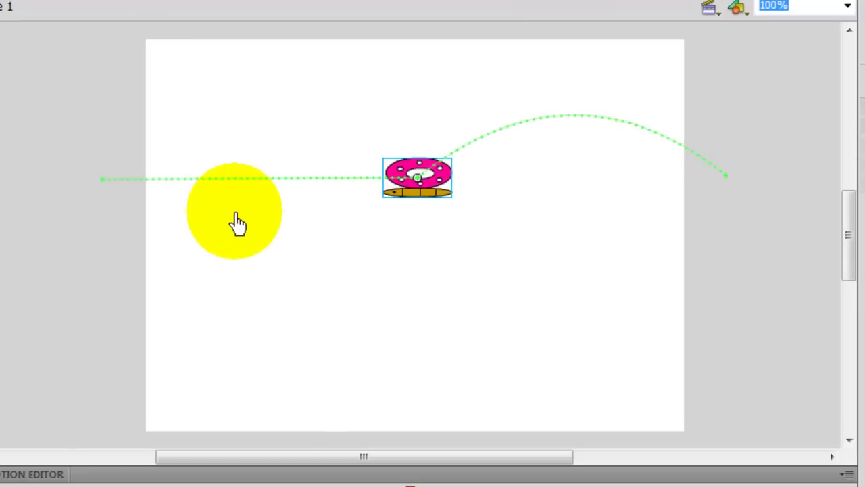
click(254, 179)
drag(253, 179, 248, 221)
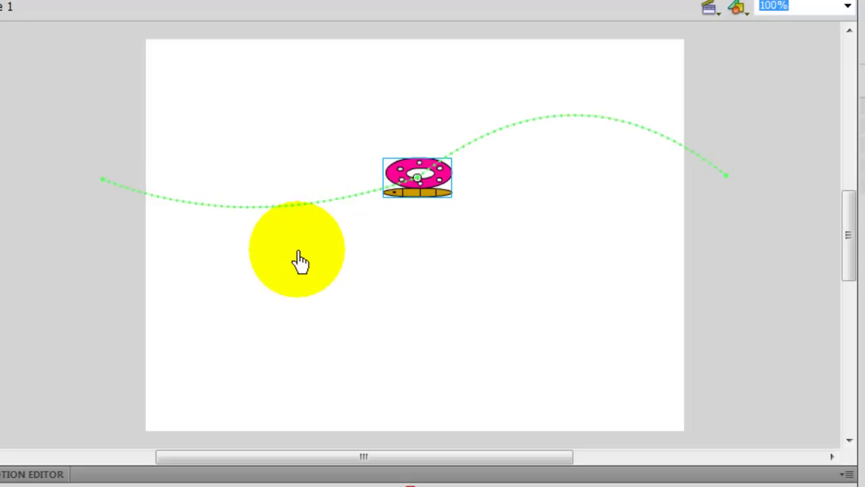
key(ctrl+Return)
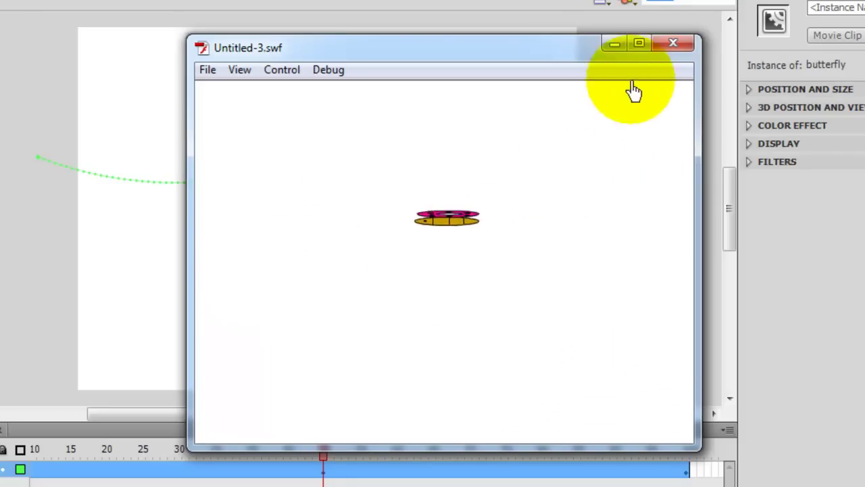
click(666, 47)
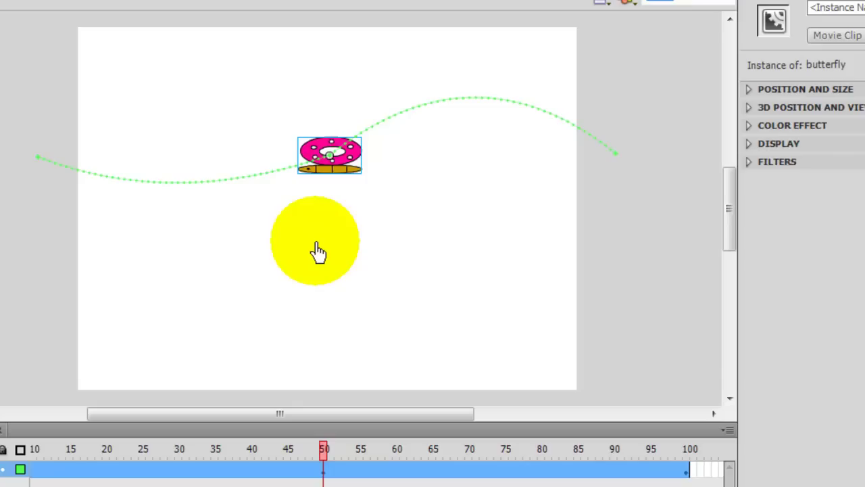
Step: Add a new layer, place it below the butterfly's layer, and scrub the playhead back to frame 43
drag(318, 251, 336, 175)
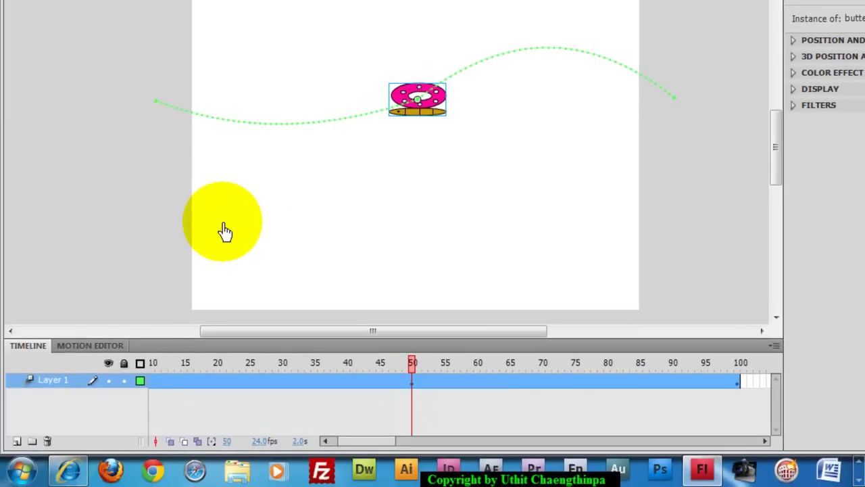
click(17, 442)
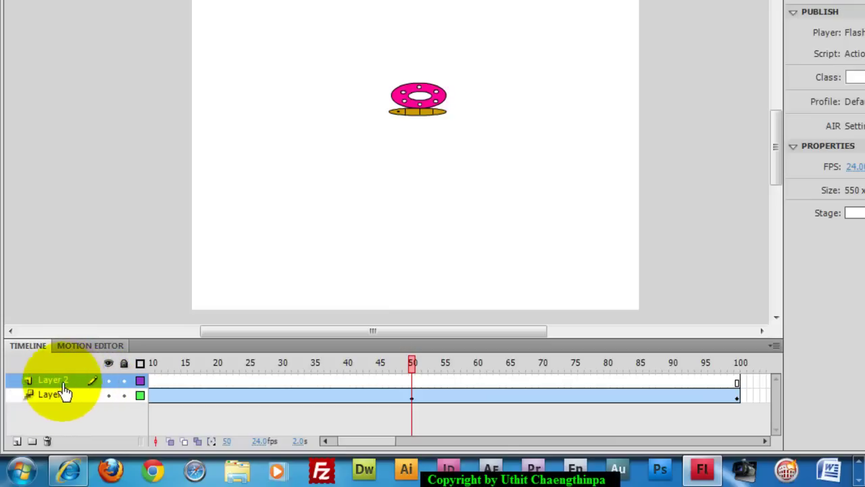
drag(373, 441, 362, 440)
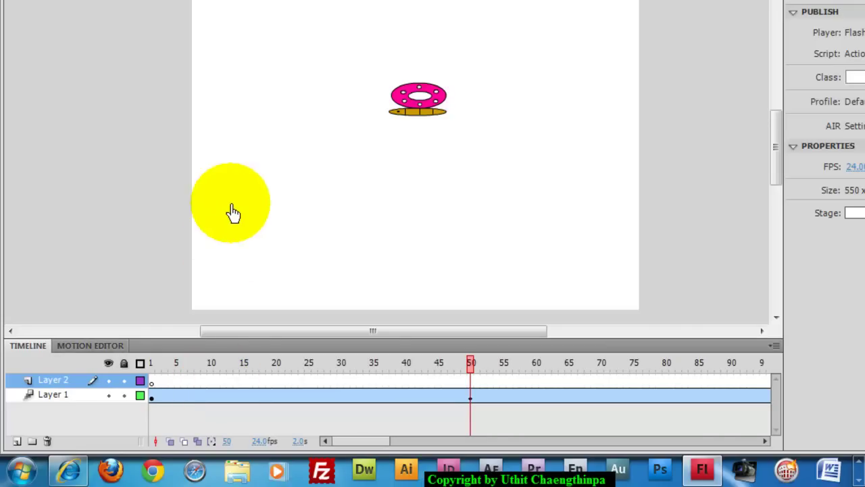
drag(260, 147, 338, 208)
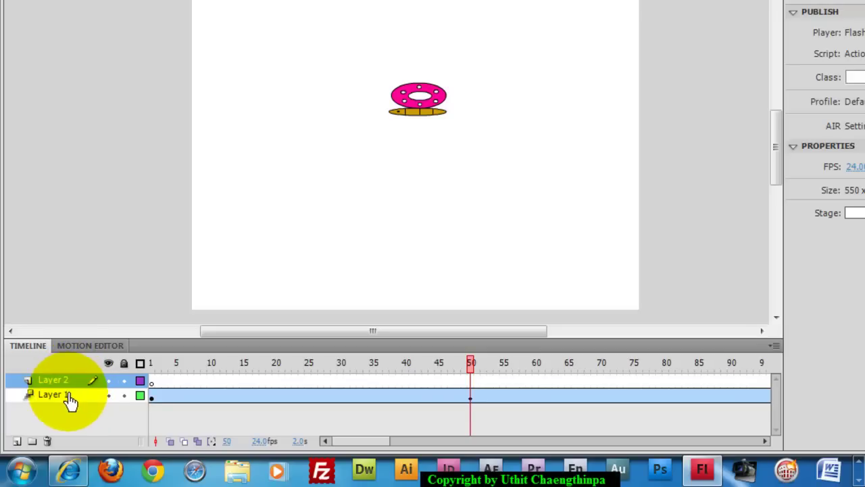
drag(65, 384, 62, 409)
click(94, 418)
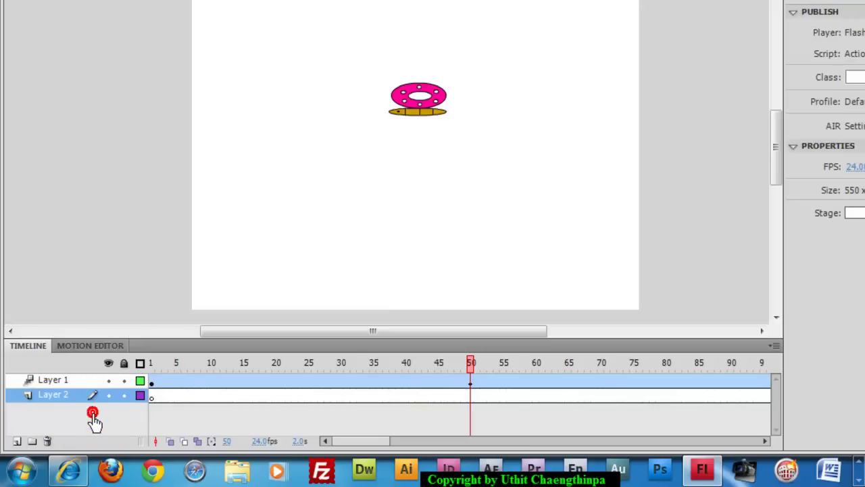
drag(472, 368, 429, 380)
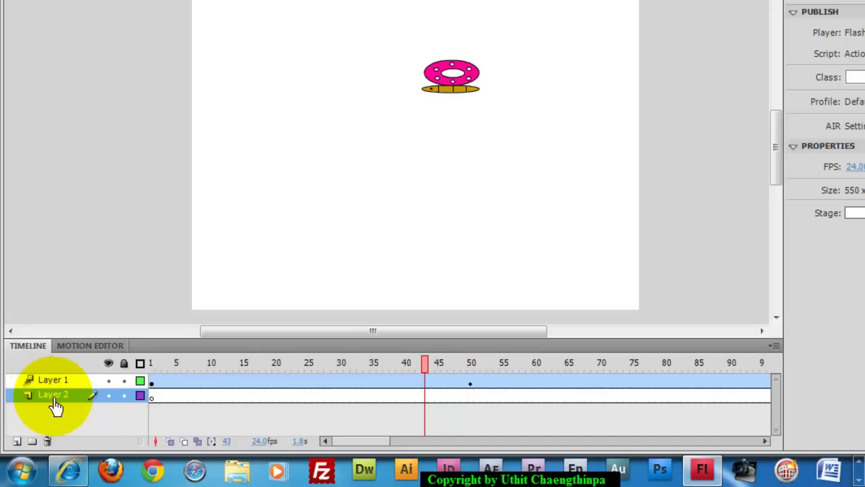
Step: Rename the new lower layer bg
double_click(56, 398)
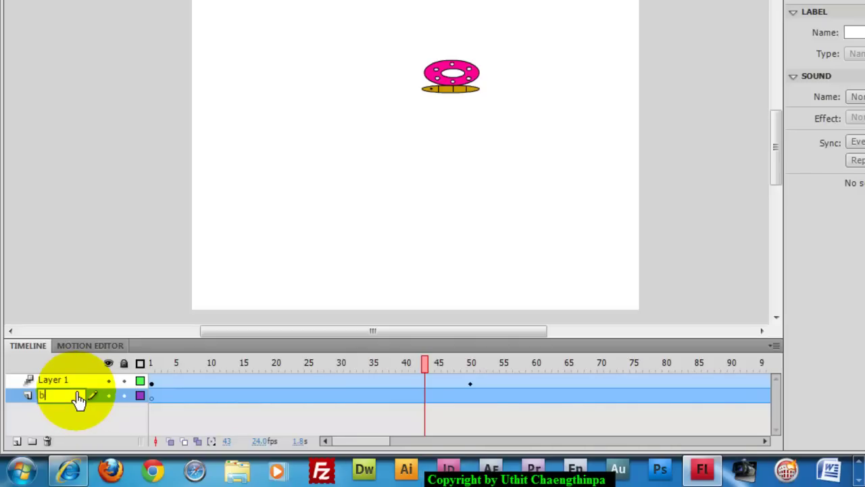
key(Return)
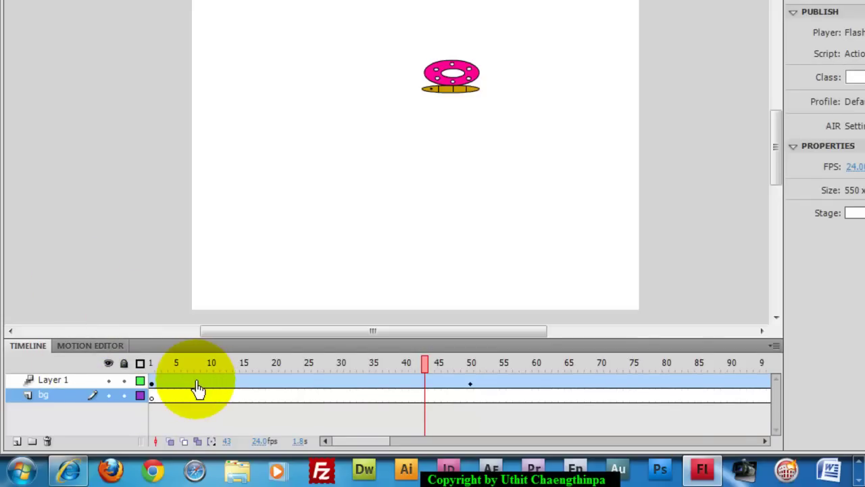
Step: Rename the upper tween layer butterfly and make the bg layer active
double_click(51, 380)
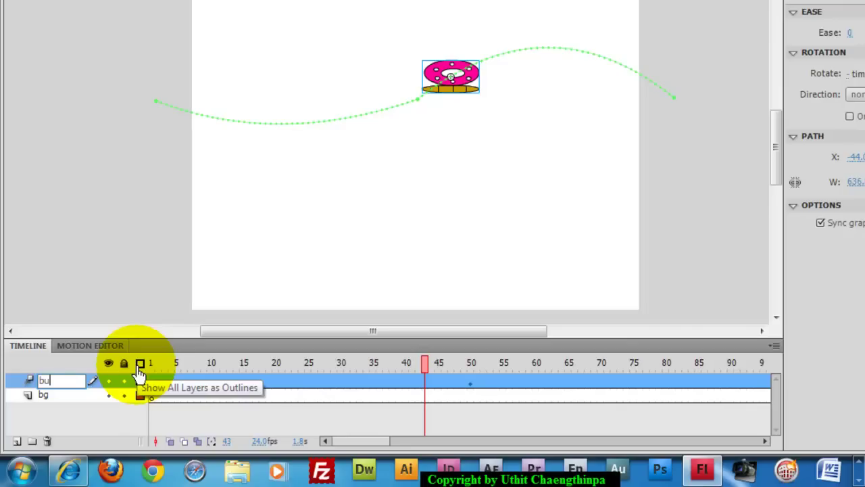
text(butterfl)
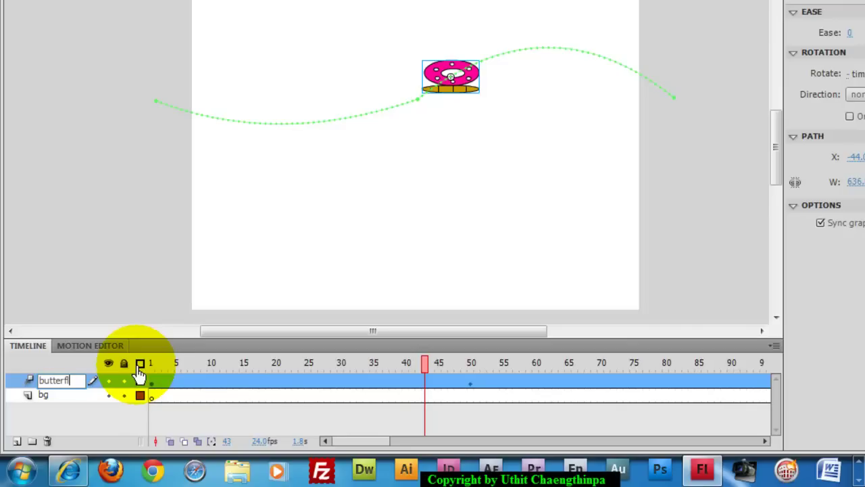
text(y)
key(Return)
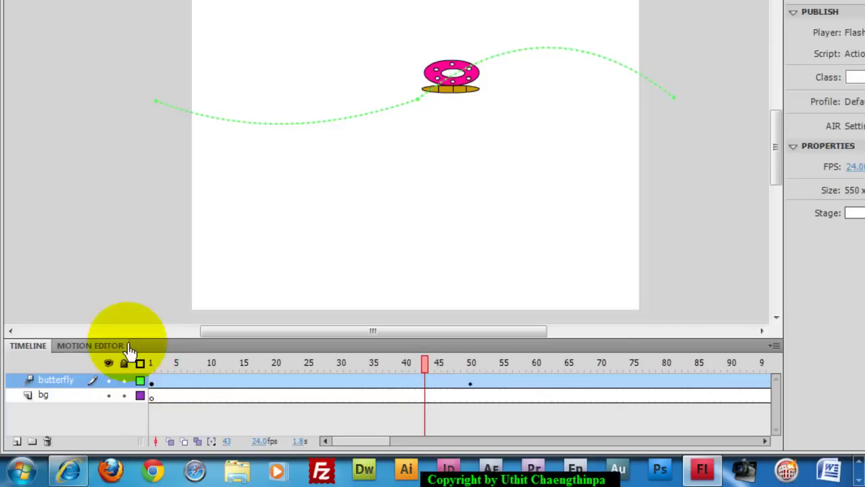
click(68, 397)
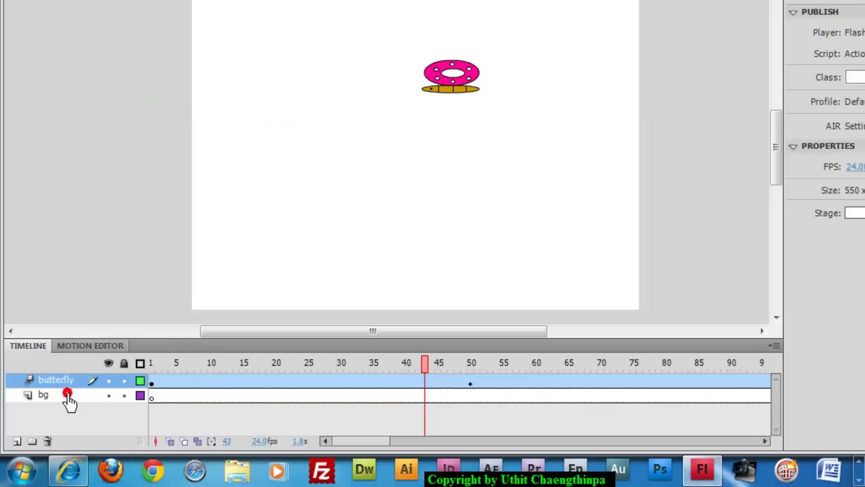
click(66, 381)
click(66, 395)
click(64, 380)
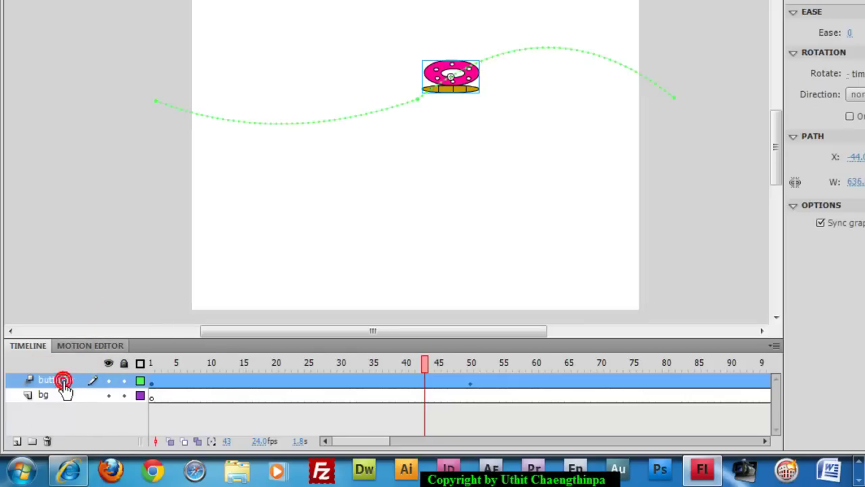
click(64, 397)
click(65, 380)
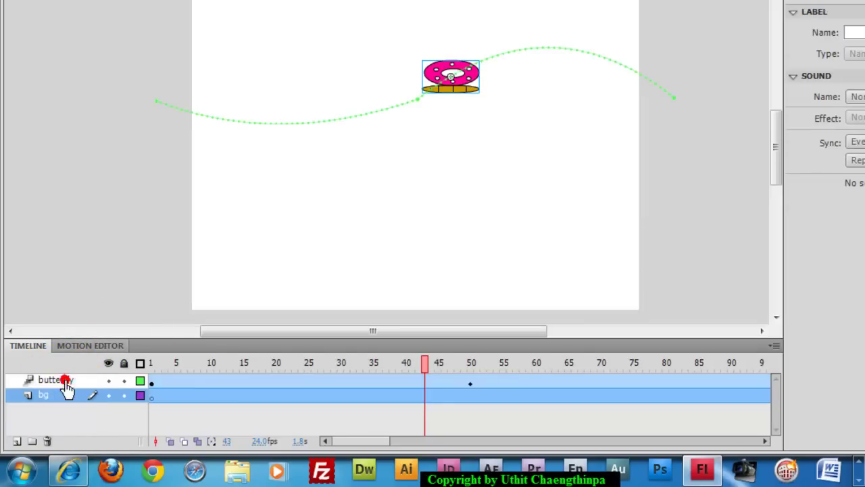
click(68, 398)
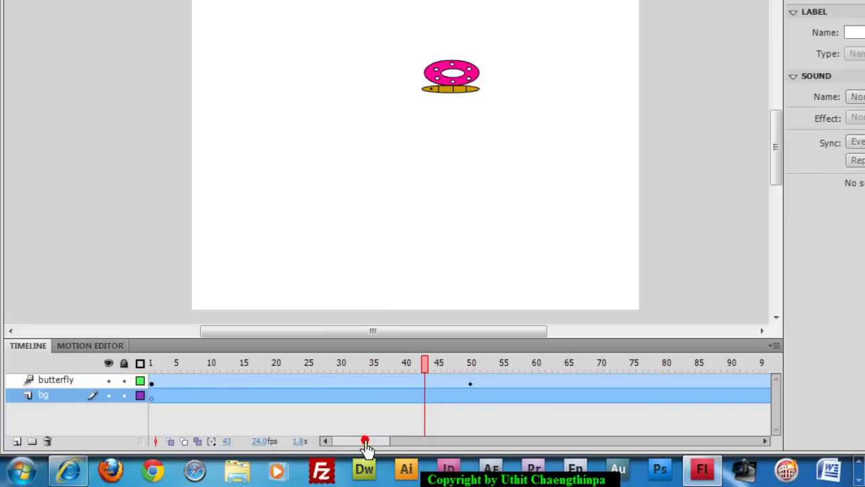
click(184, 415)
click(172, 398)
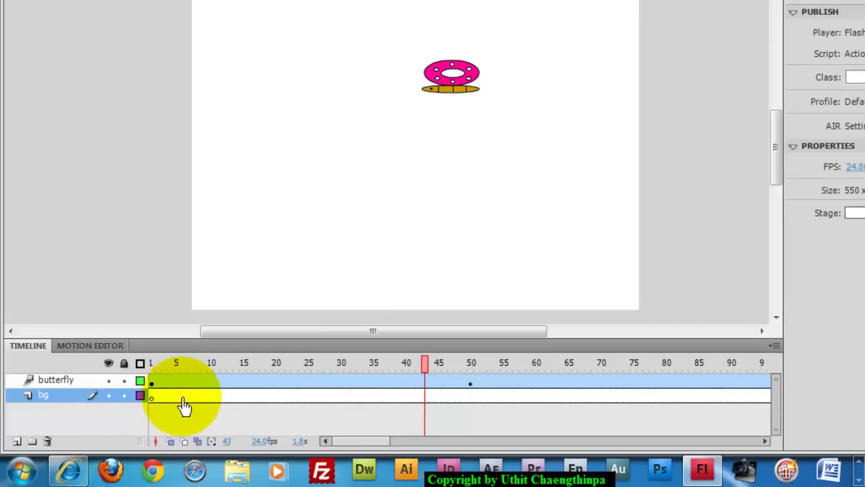
Step: Move the playhead to frame 52 and lock the butterfly layer
drag(425, 368, 483, 368)
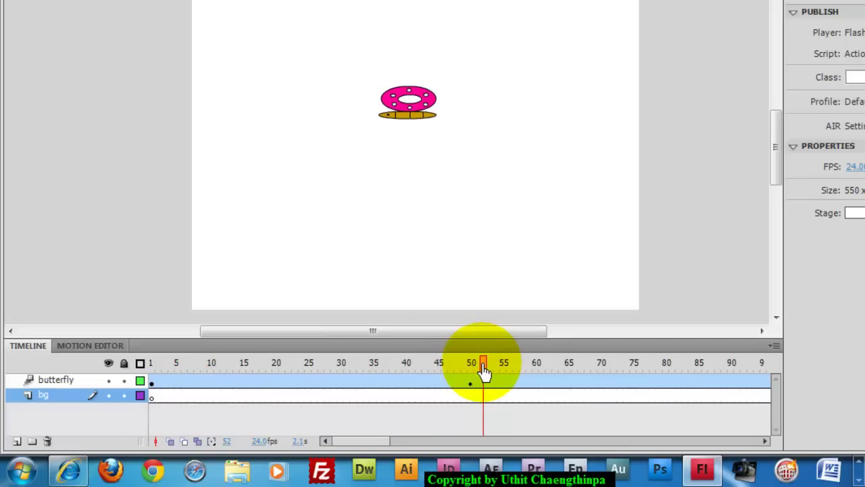
click(428, 109)
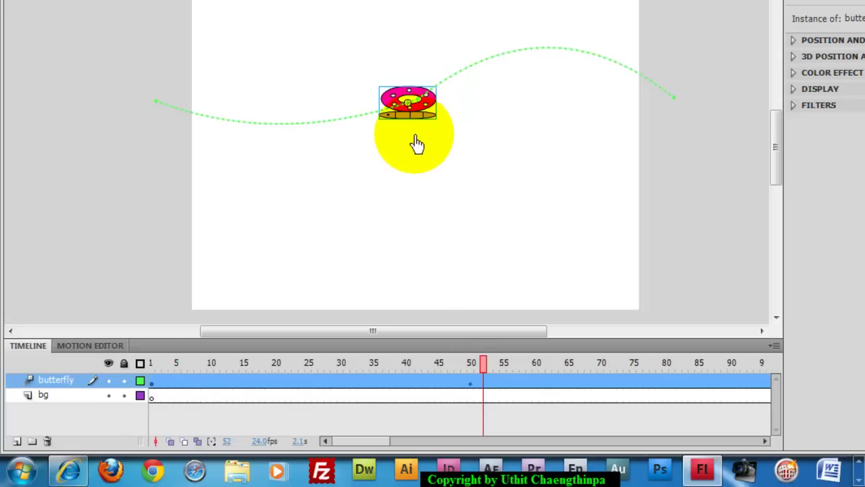
click(124, 382)
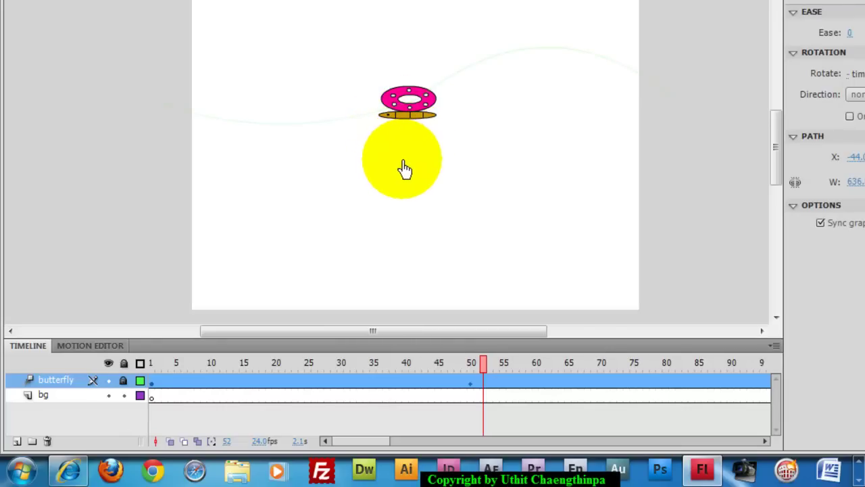
click(447, 146)
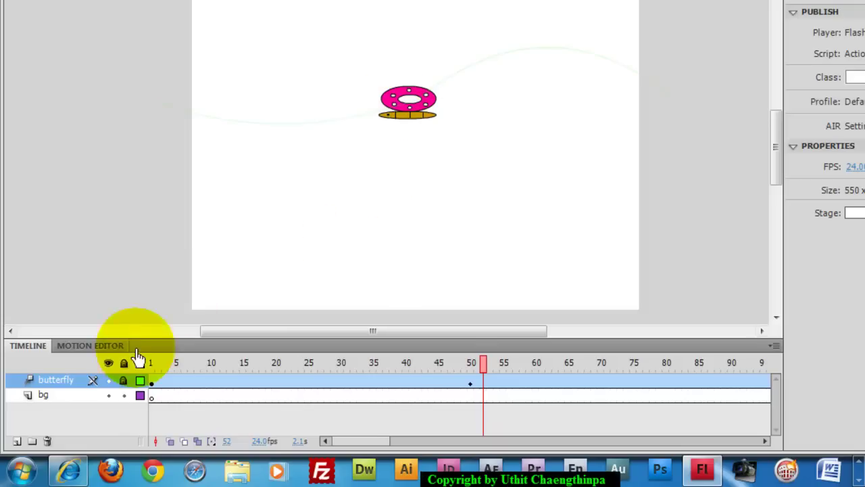
click(123, 381)
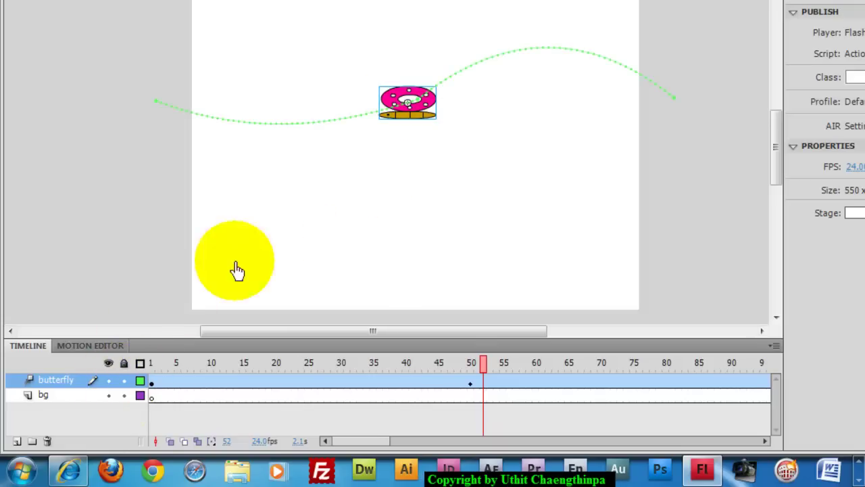
click(123, 381)
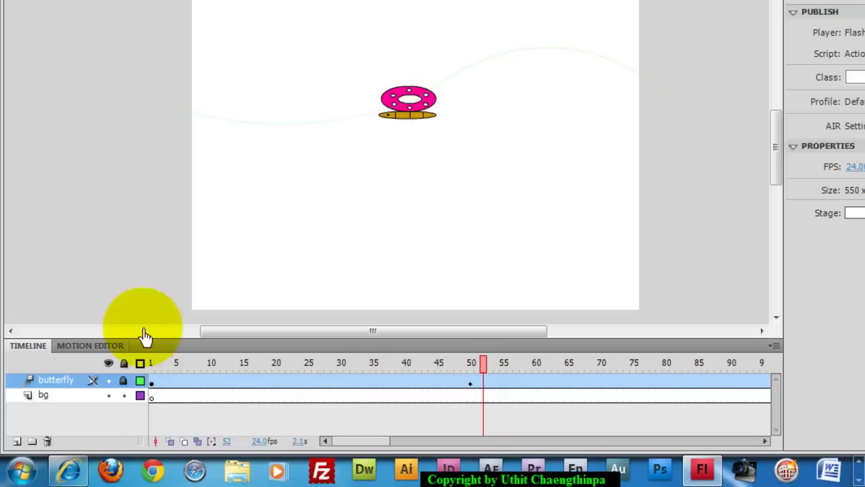
Step: Hide the butterfly layer and select frame 1 of the bg layer
click(108, 381)
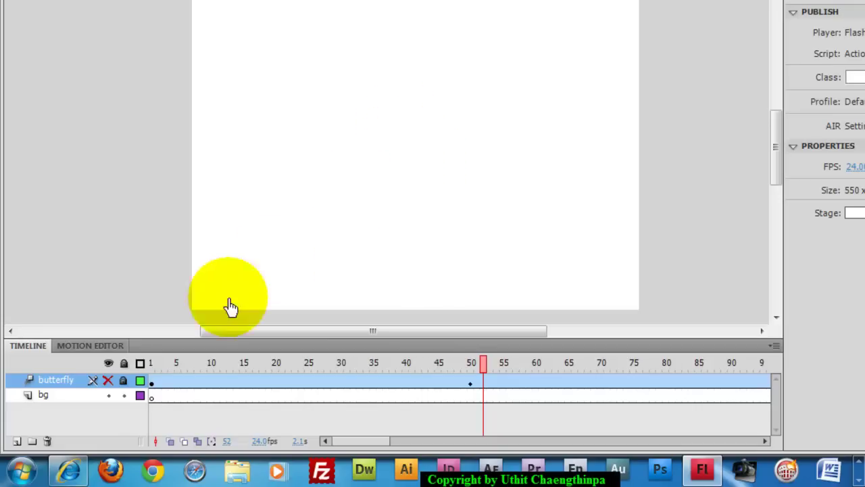
click(108, 383)
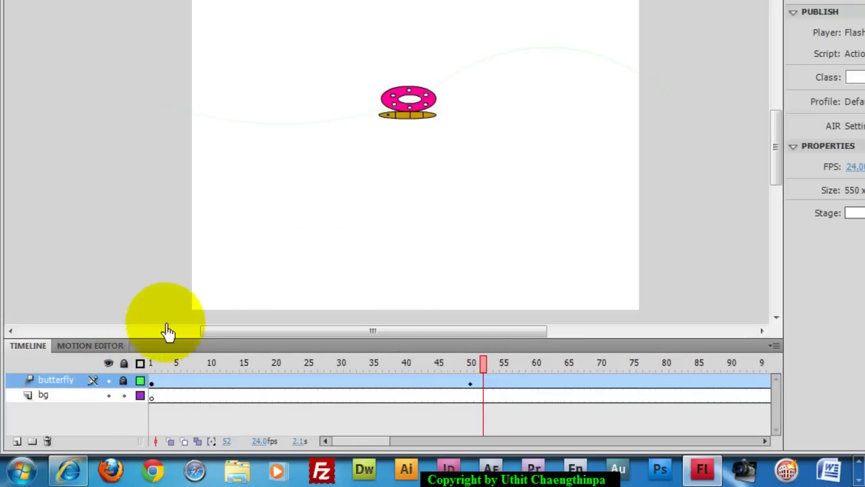
click(109, 381)
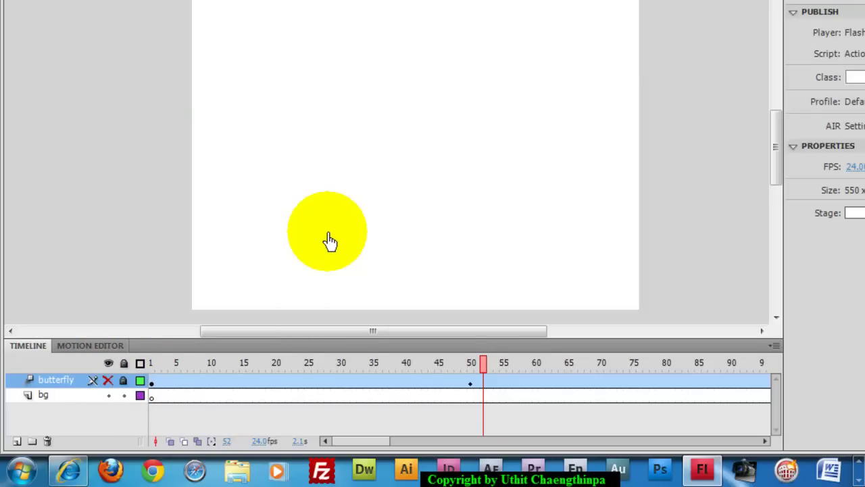
click(53, 395)
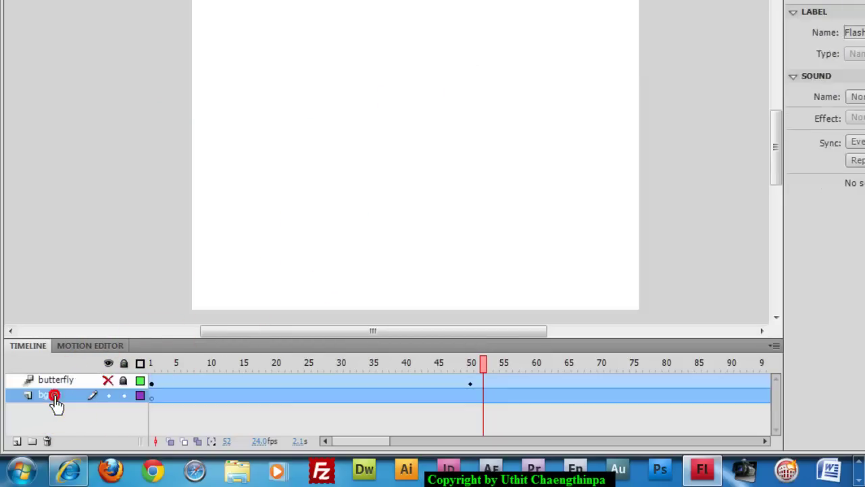
click(152, 397)
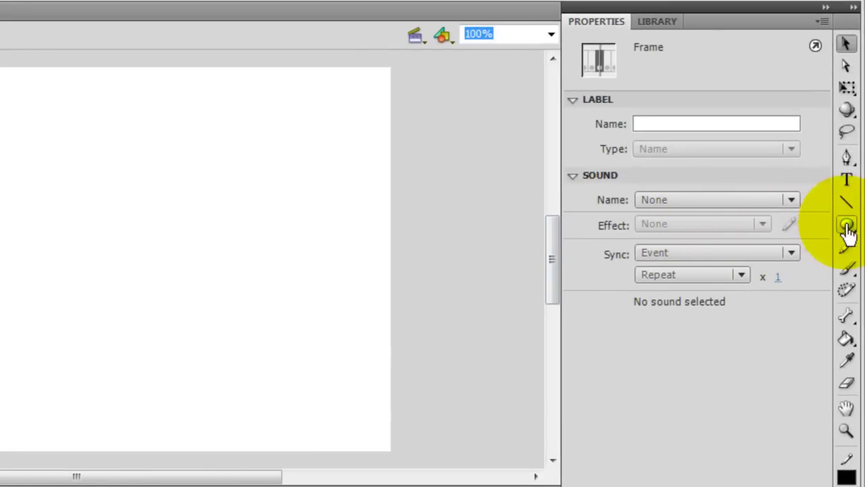
Step: Draw a small rectangle with a cyan fill and no stroke near the middle of the stage on the bg layer
click(847, 228)
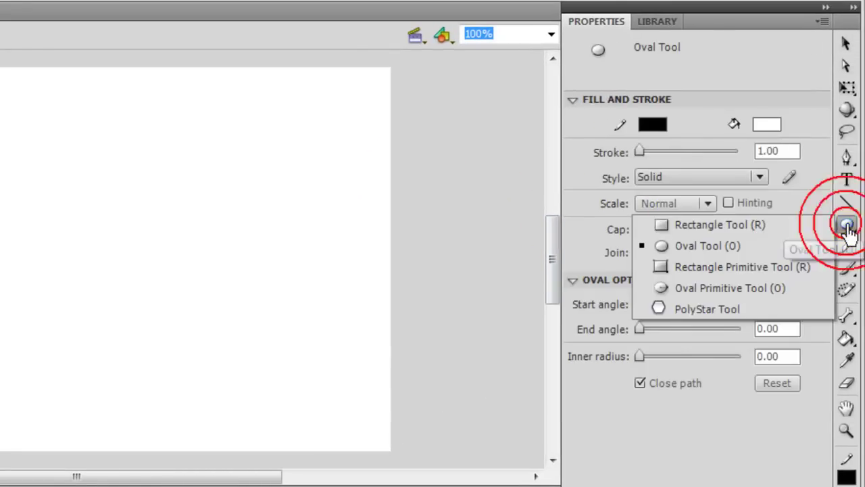
click(788, 226)
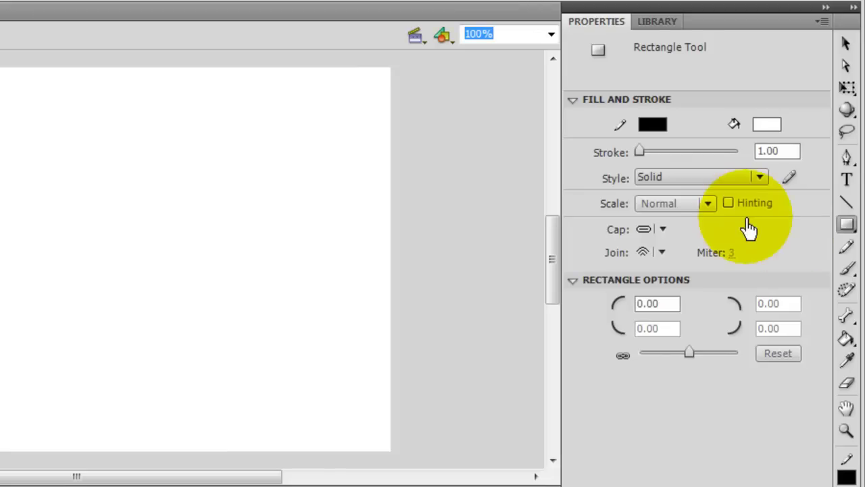
click(765, 124)
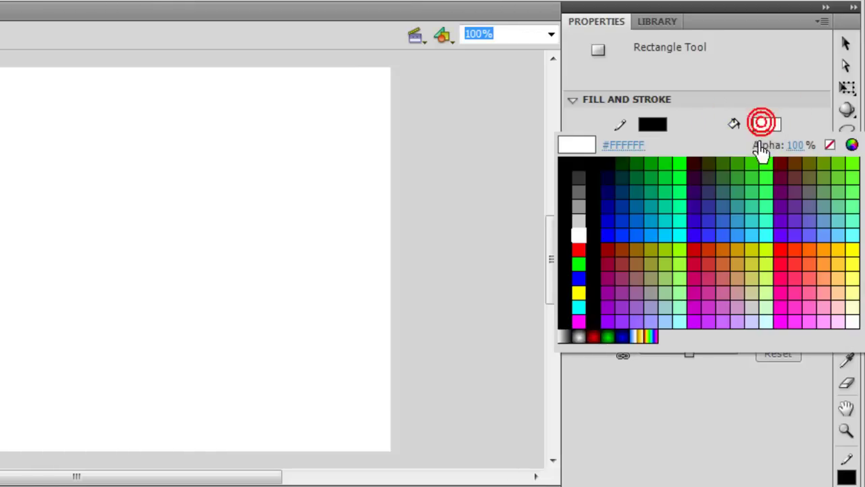
click(680, 235)
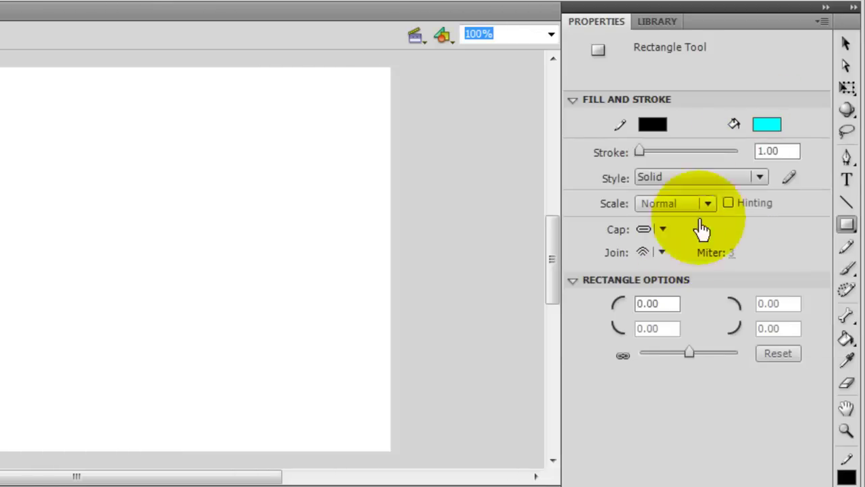
click(653, 124)
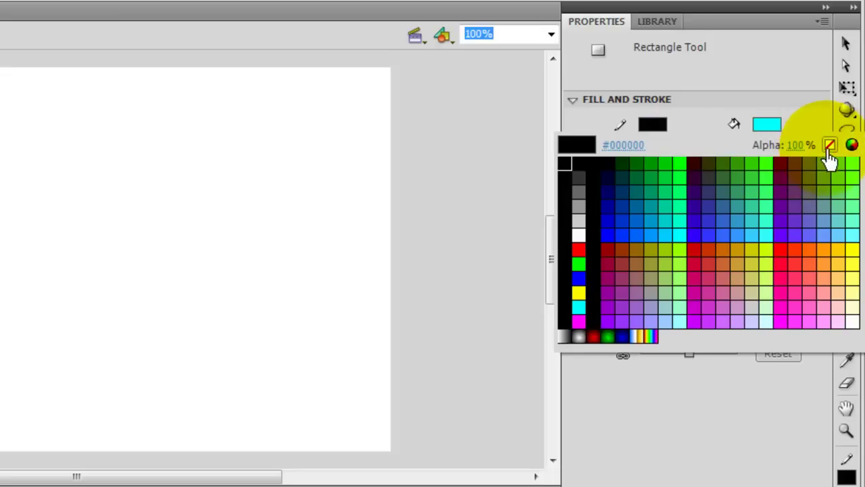
click(832, 145)
drag(235, 199, 316, 246)
drag(441, 236, 457, 252)
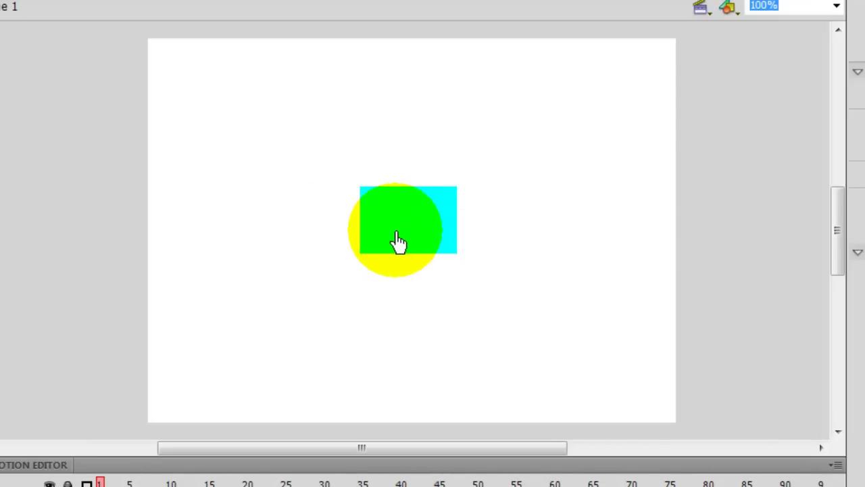
drag(398, 238, 512, 290)
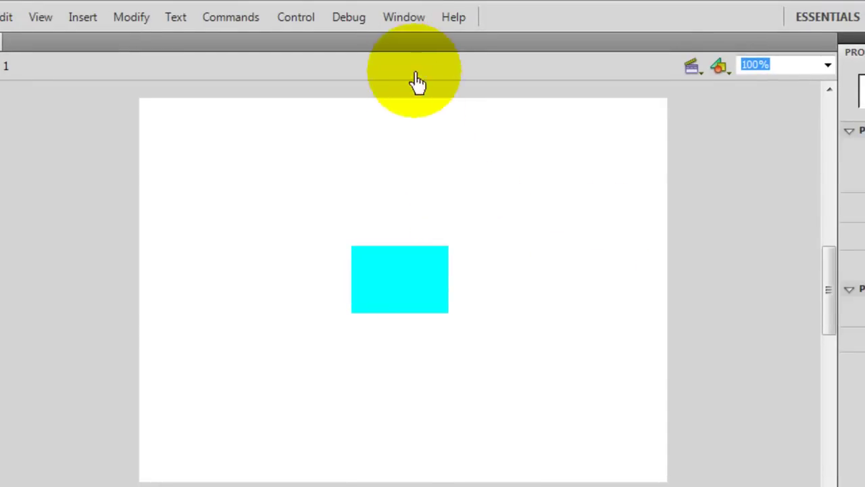
Step: Center the cyan rectangle horizontally and vertically relative to the stage using Align
click(407, 19)
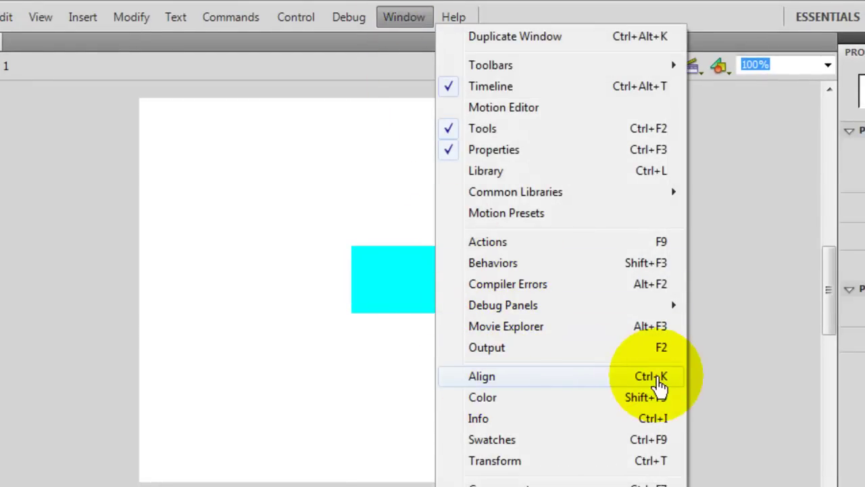
click(618, 378)
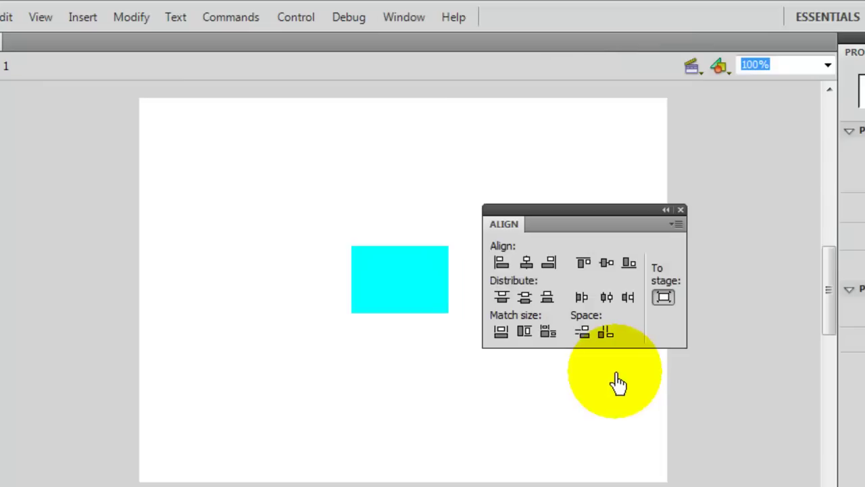
drag(318, 212, 475, 346)
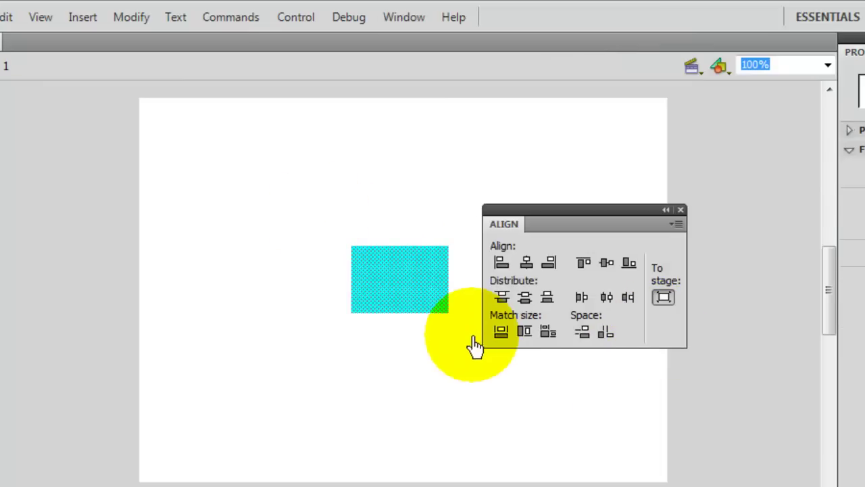
click(664, 298)
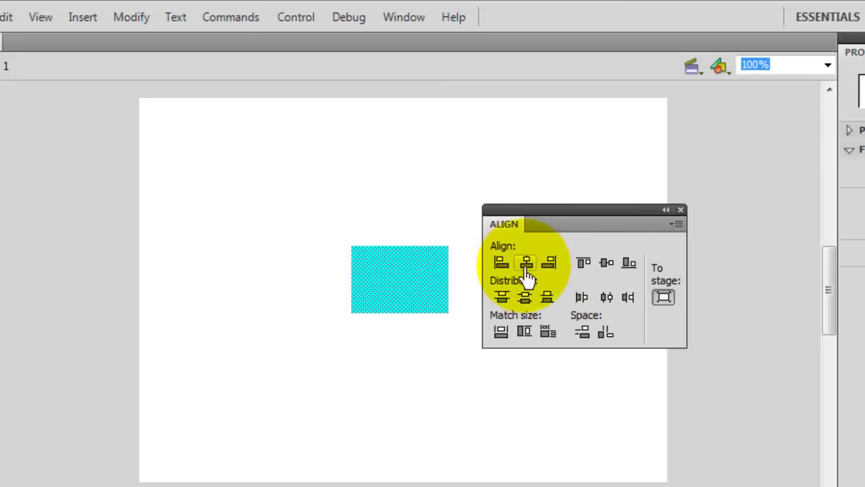
click(526, 263)
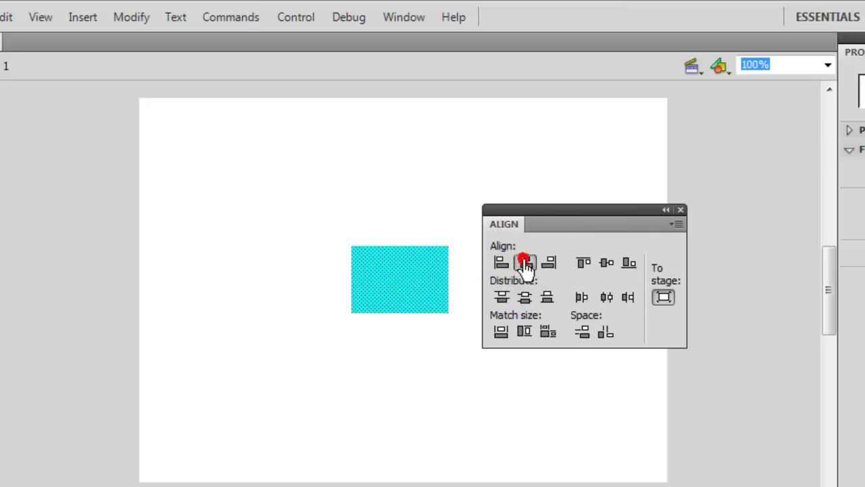
click(605, 265)
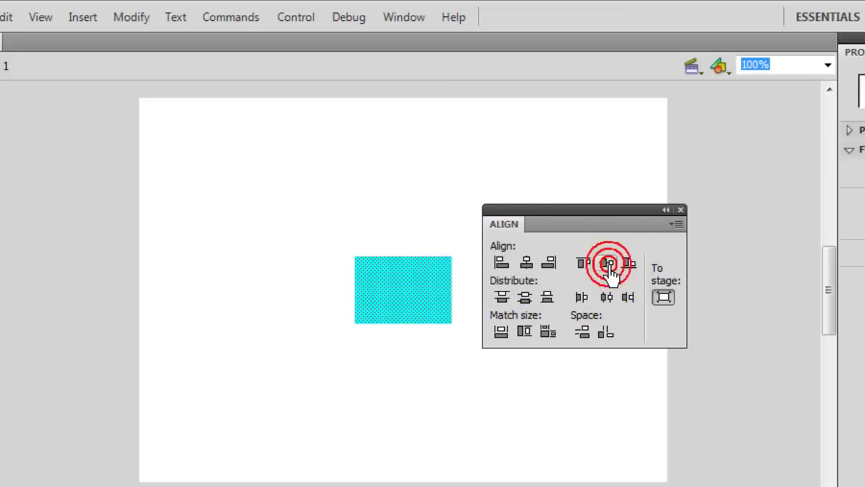
Step: Match the cyan rectangle's width and height to the stage, close the Align panel and deselect the rectangle
click(549, 332)
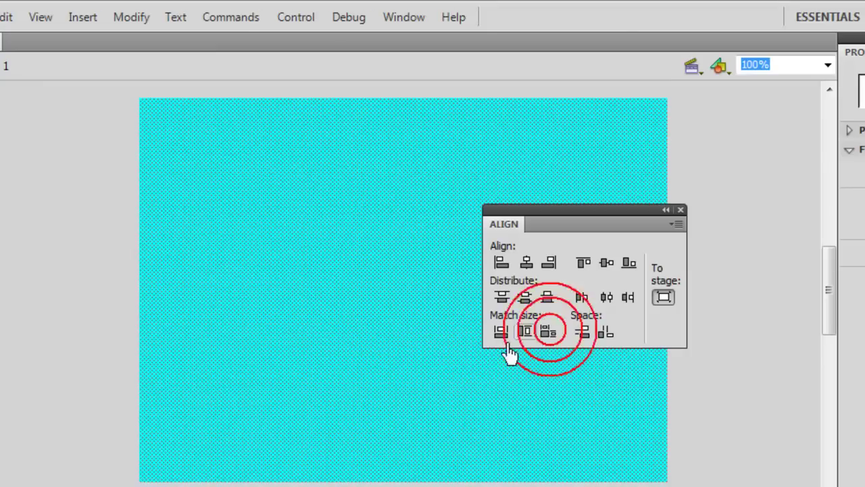
drag(308, 263, 402, 377)
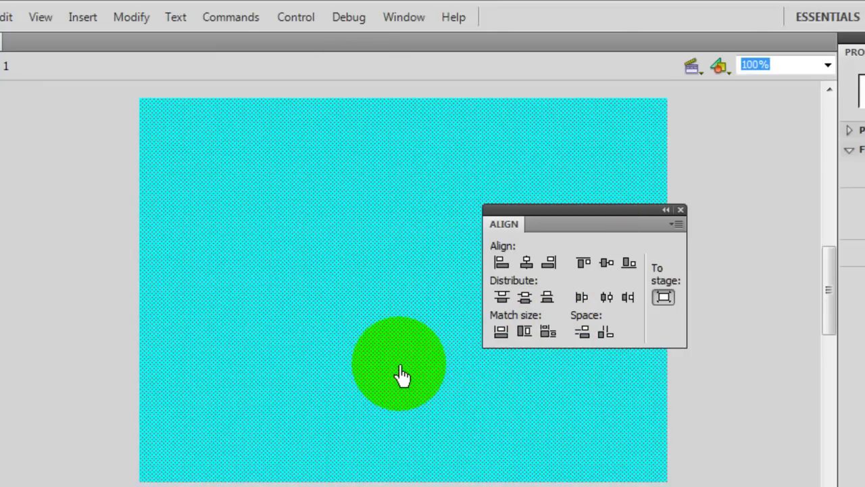
click(681, 209)
click(703, 206)
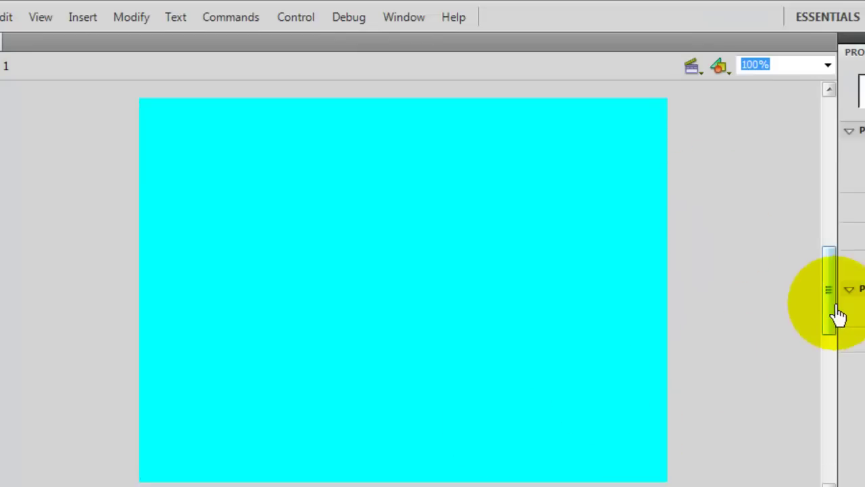
Step: Draw a tall rectangle with a green #00CC00 fill and a black stroke on the empty area beside the stage
drag(831, 305, 833, 309)
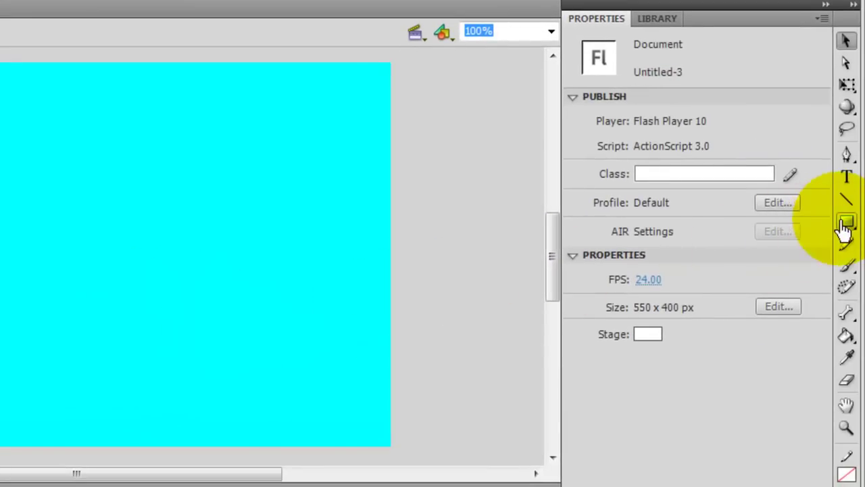
drag(845, 223, 710, 226)
click(766, 122)
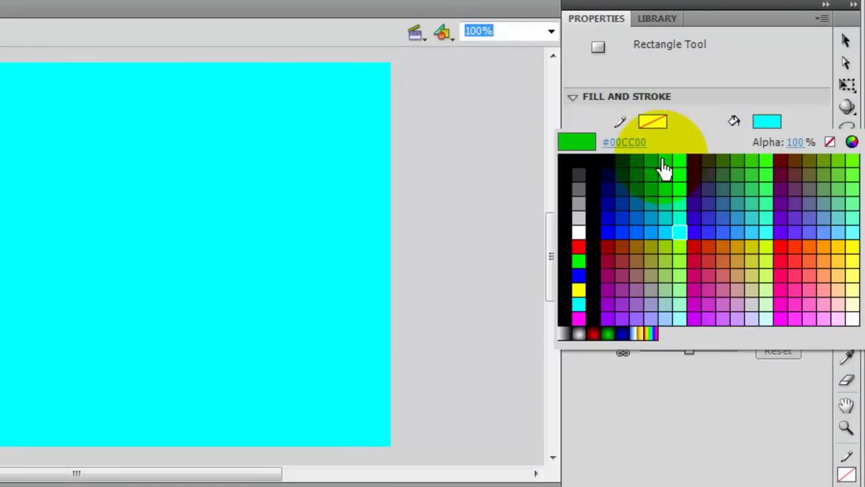
click(664, 167)
click(658, 121)
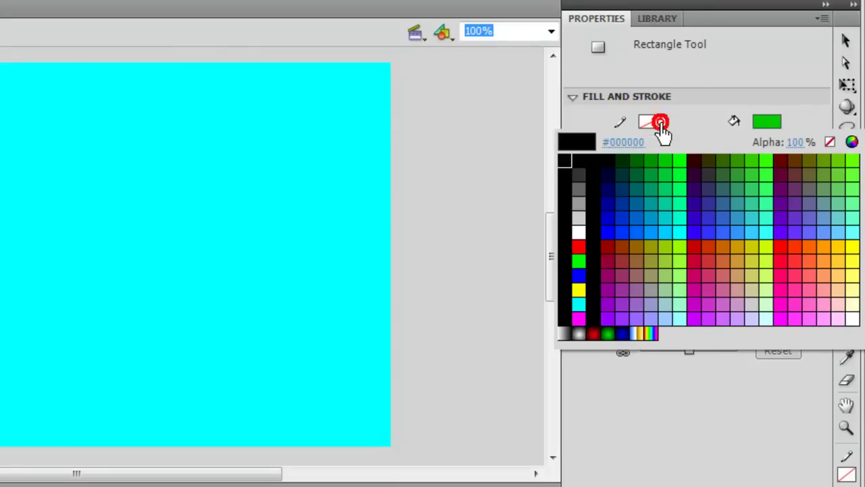
click(594, 167)
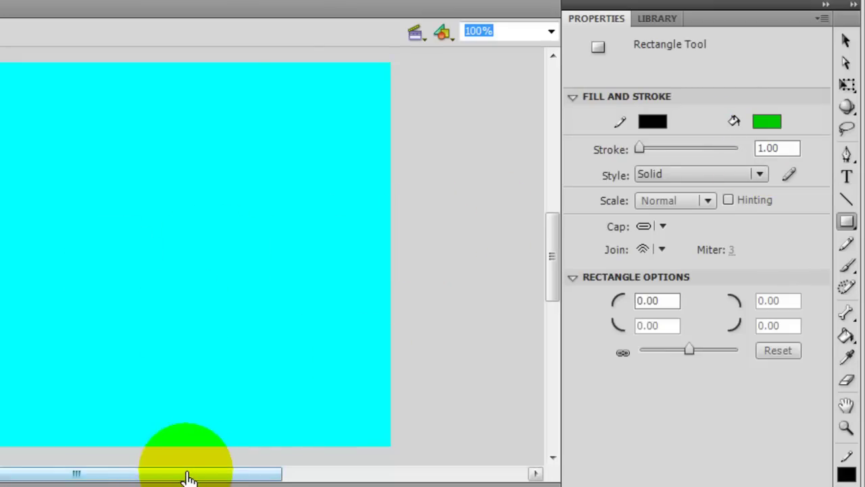
drag(189, 478, 209, 475)
drag(388, 169, 454, 281)
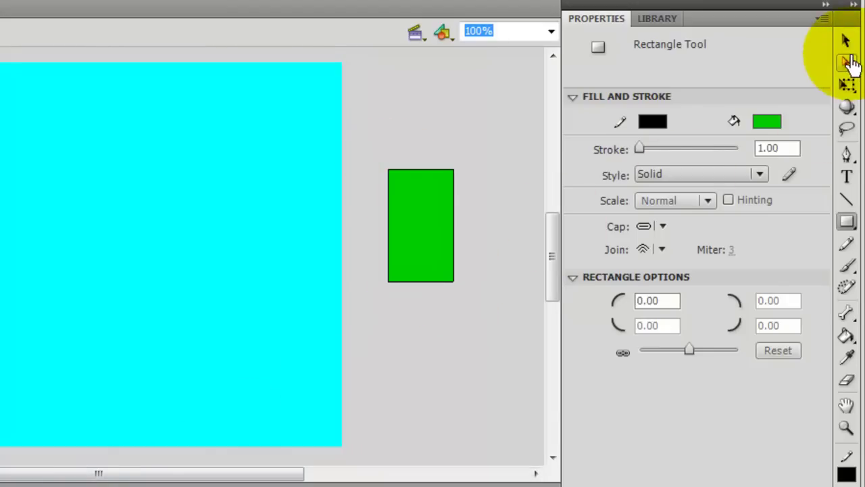
Step: Reshape the green rectangle into a grass blade with a pointed tip, curved sides and a narrower, lowered base
click(846, 42)
drag(388, 170, 429, 174)
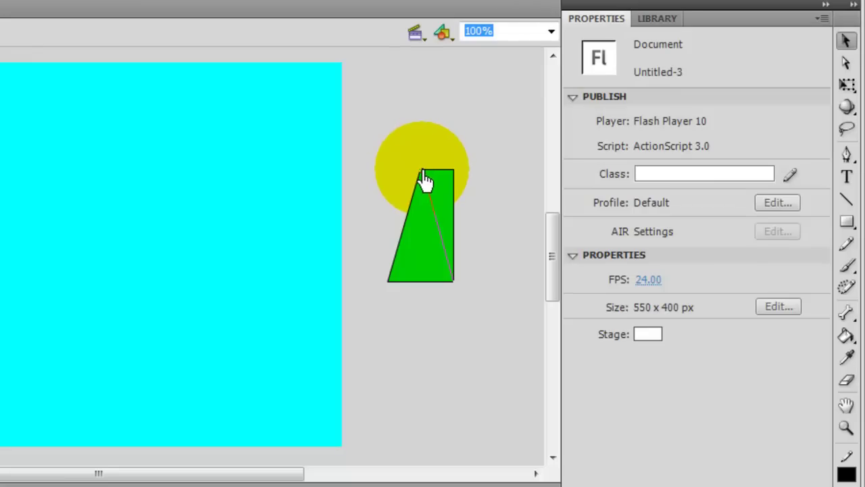
drag(423, 174, 420, 169)
click(398, 236)
drag(404, 231, 448, 241)
drag(451, 281, 448, 313)
click(392, 284)
drag(390, 282, 412, 312)
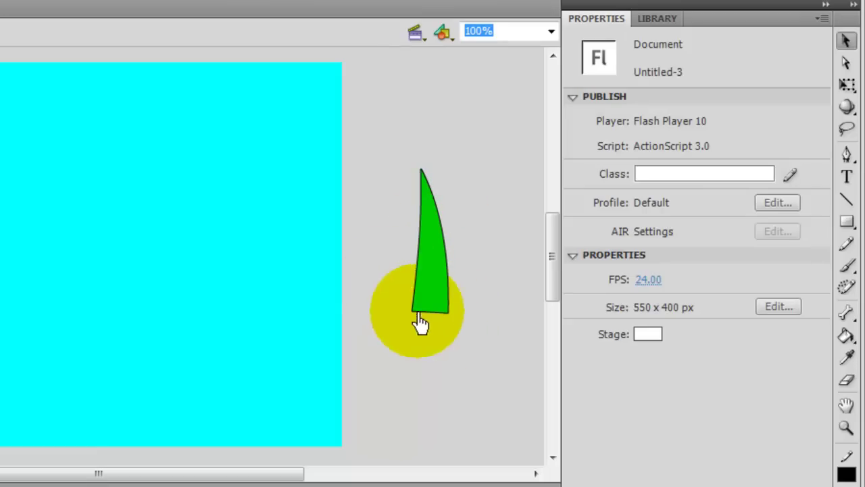
Step: Refine the grass blade by shifting its tip, bending its sides further and rounding its base
click(423, 267)
drag(438, 201, 460, 195)
drag(463, 254, 449, 342)
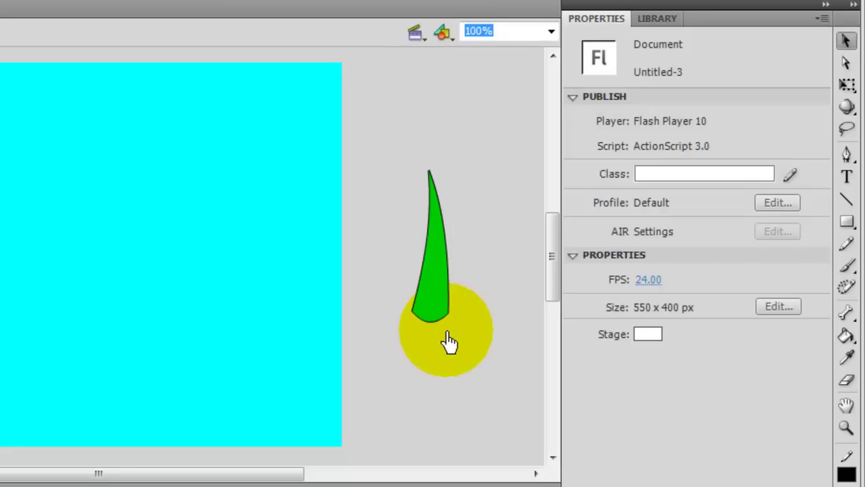
click(436, 323)
click(478, 333)
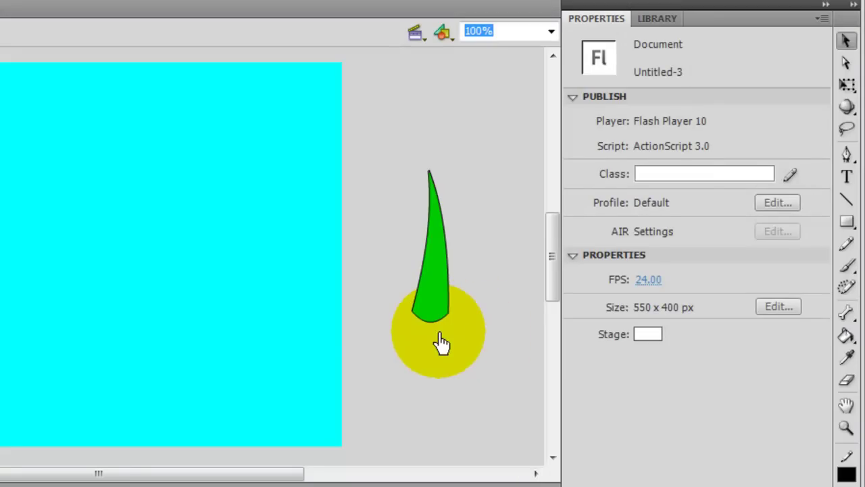
Step: Select the whole grass blade and convert it to a Graphic symbol named ya
drag(388, 141, 497, 353)
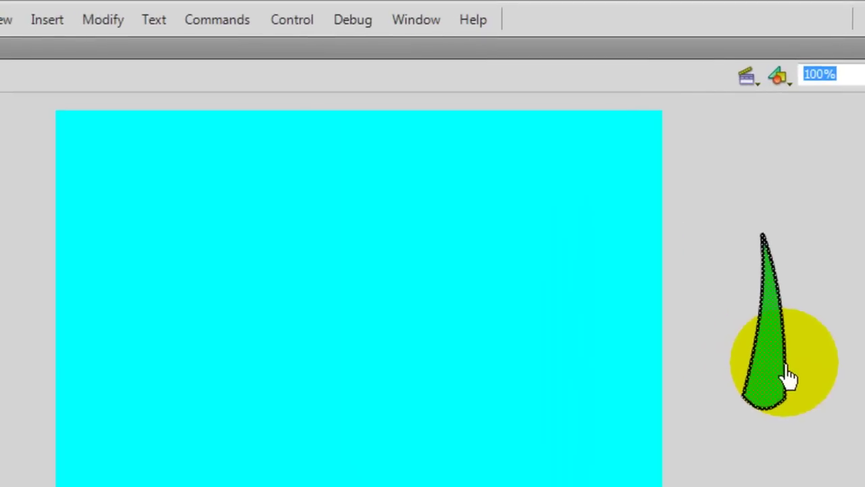
click(101, 26)
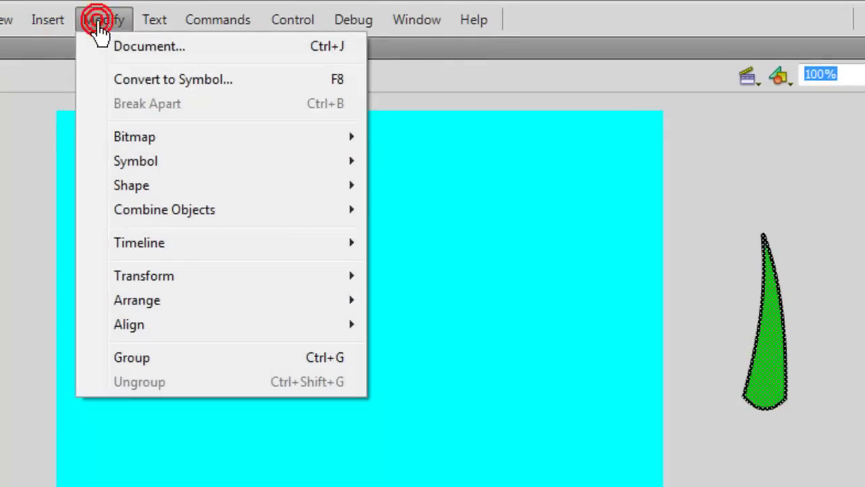
click(166, 93)
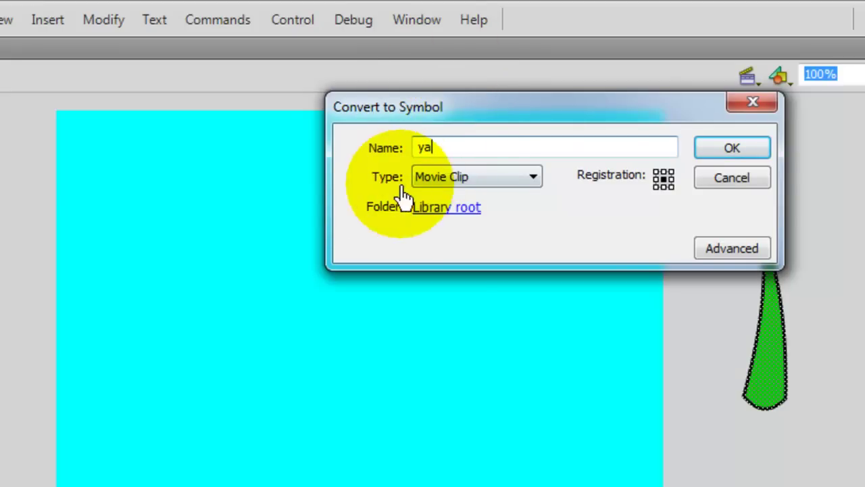
click(473, 179)
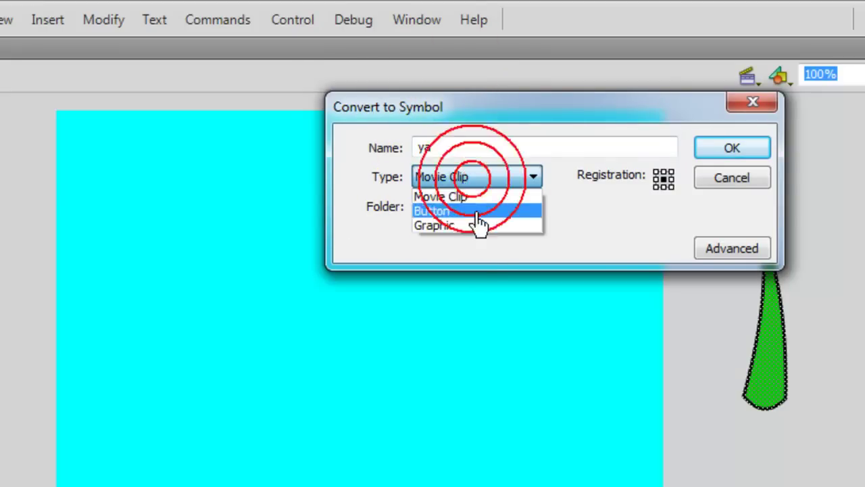
click(443, 227)
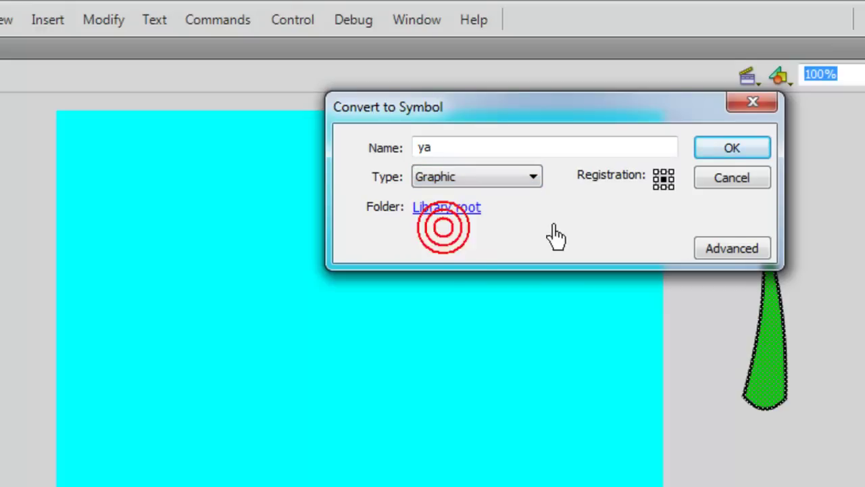
click(735, 152)
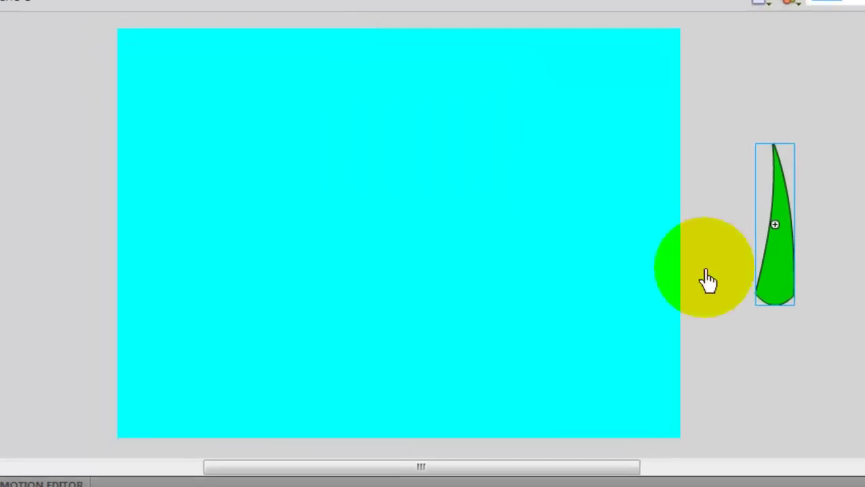
Step: Move the grass blade to the stage's lower-left corner and add overlapping ya instances from the library along the bottom of the stage
drag(784, 257, 180, 373)
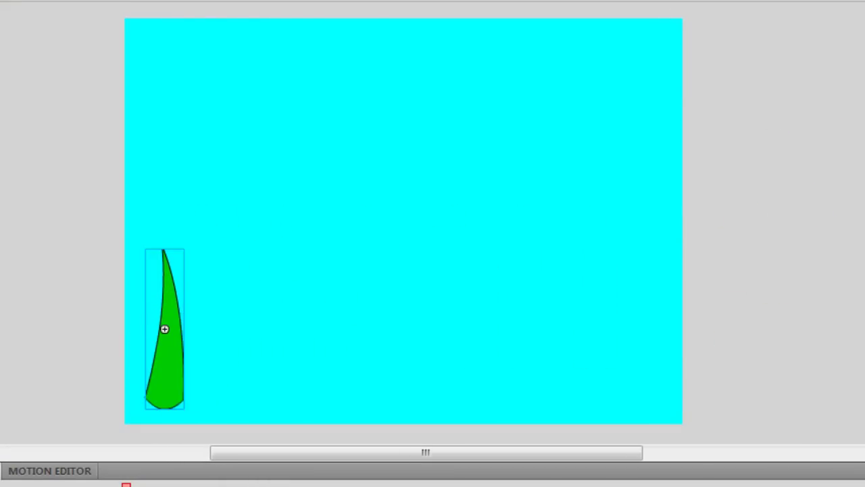
click(864, 0)
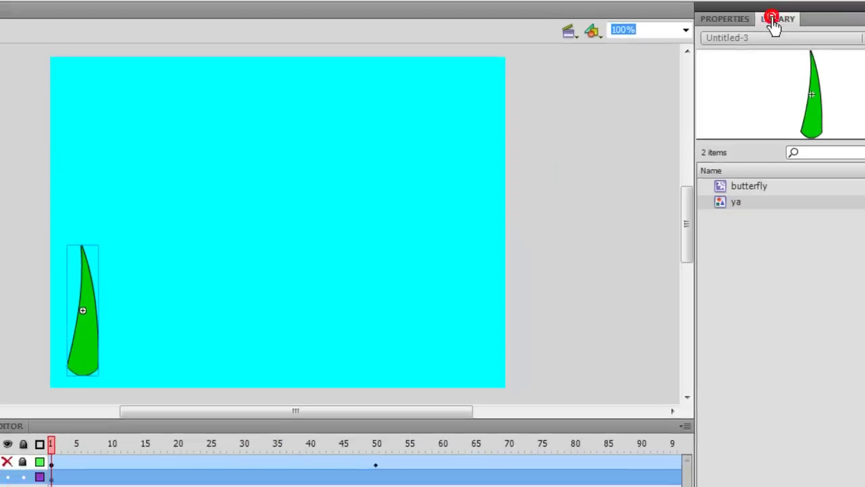
drag(739, 201, 98, 316)
drag(687, 202, 120, 306)
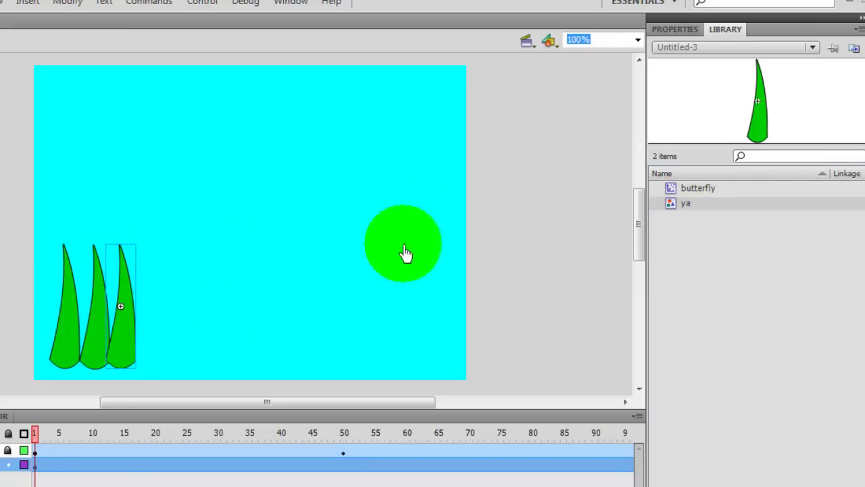
drag(675, 209, 152, 309)
drag(703, 209, 187, 313)
drag(689, 203, 228, 304)
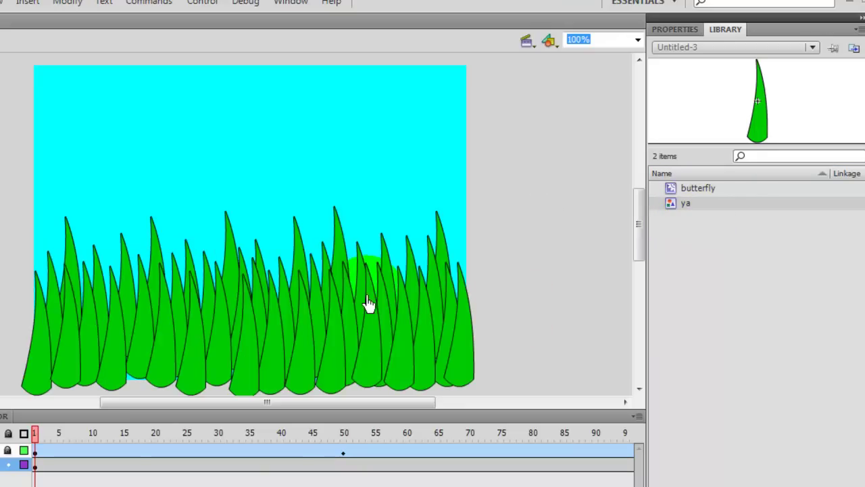
Step: Raise one of the grass blades in the right part of the grass so its tip stands above its neighbours
click(338, 248)
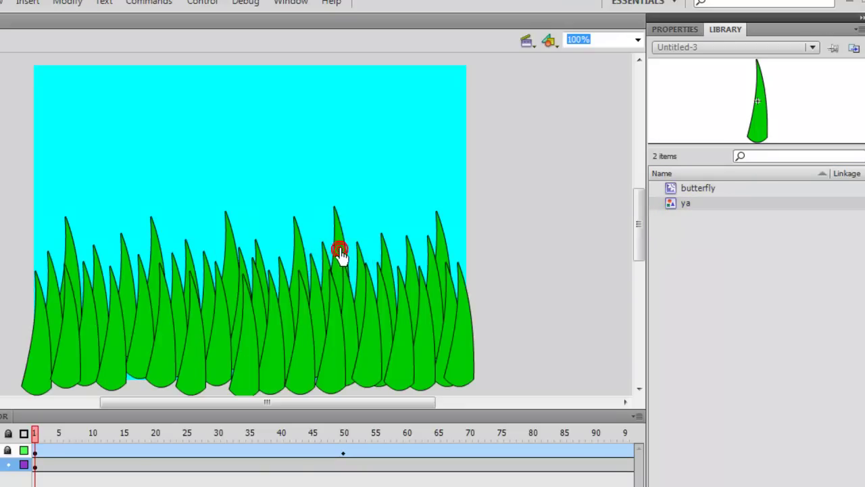
click(384, 252)
click(396, 252)
drag(390, 259, 441, 224)
click(502, 218)
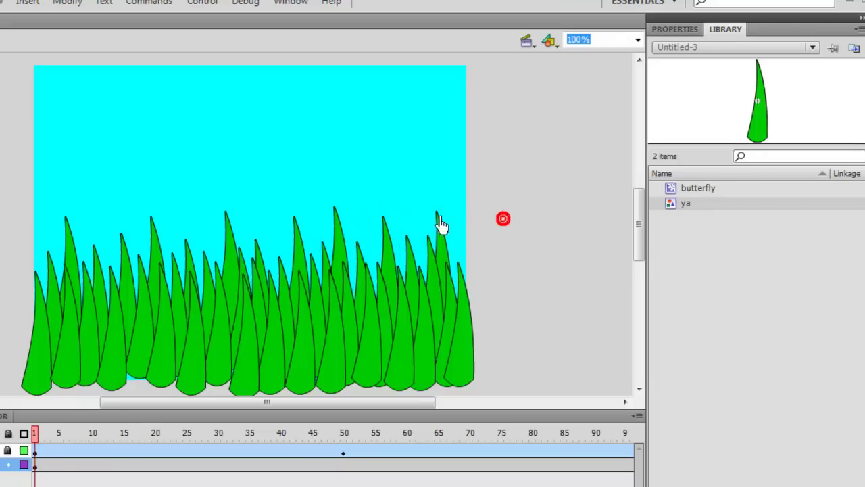
click(407, 211)
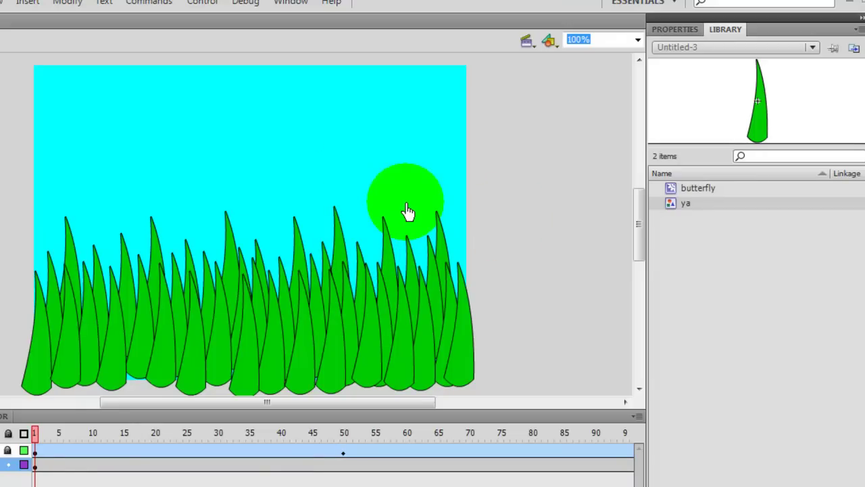
mouse_move(408, 211)
mouse_down()
mouse_move(205, 238)
mouse_move(231, 248)
mouse_move(298, 222)
mouse_up()
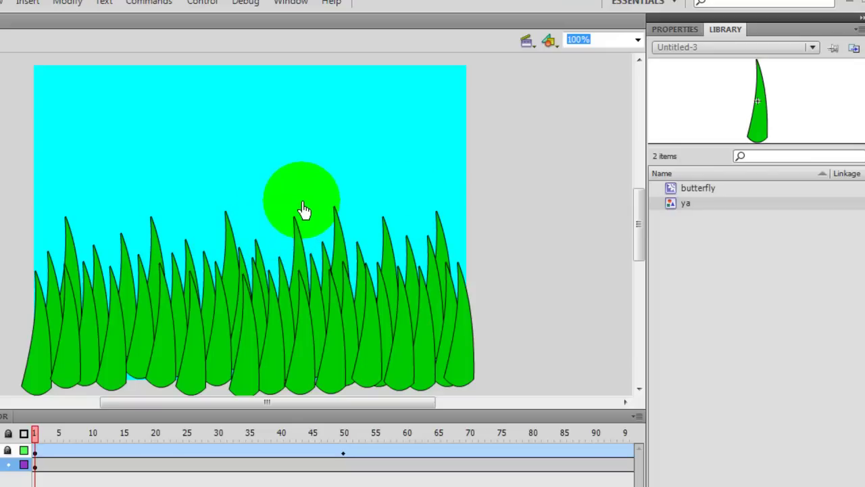
Step: Test the movie to check the butterfly flying above the grass, and close the preview
key(ctrl+Return)
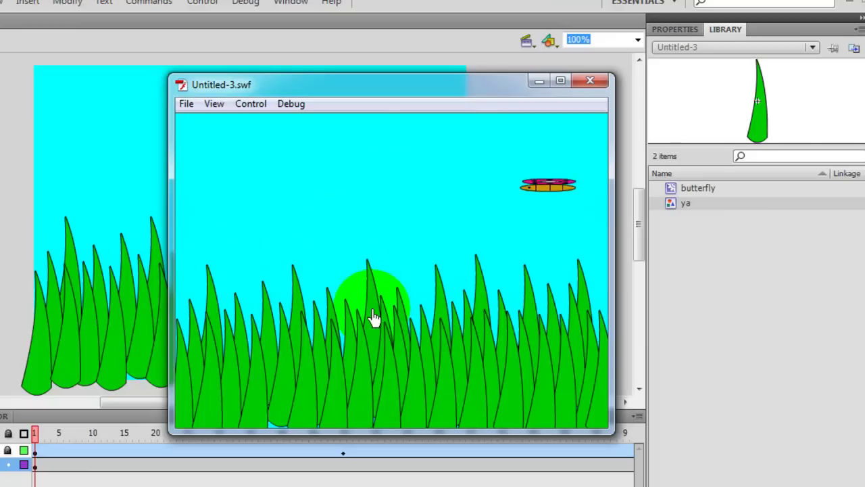
click(592, 80)
Step: Try to shift the grass blade beside the small gap at the stage's bottom edge, and deselect it
click(136, 382)
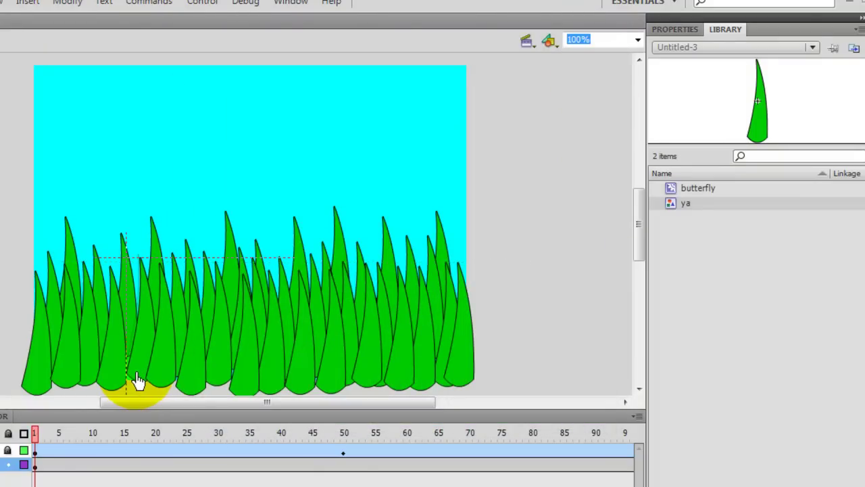
click(139, 380)
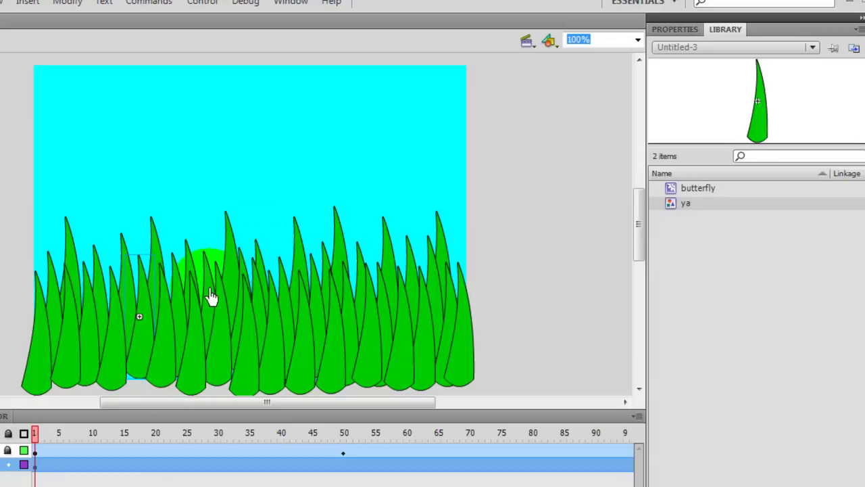
click(506, 301)
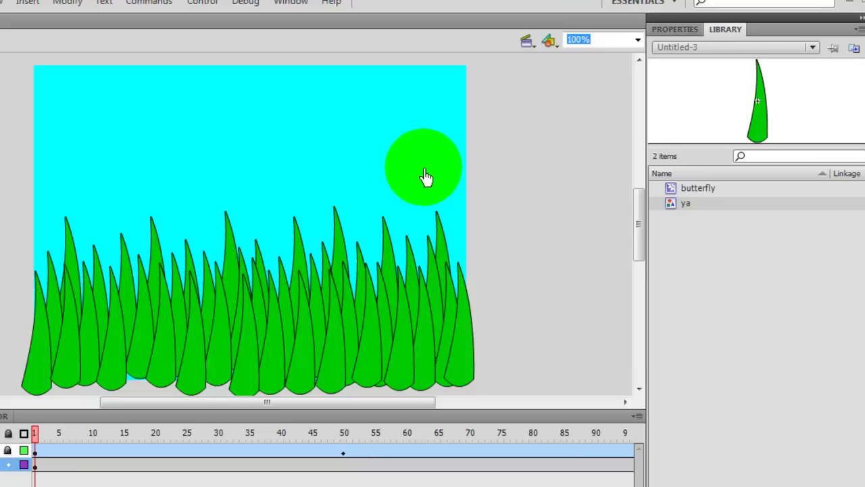
Step: Show the butterfly layer again and scrub the timeline to frame 65
click(53, 452)
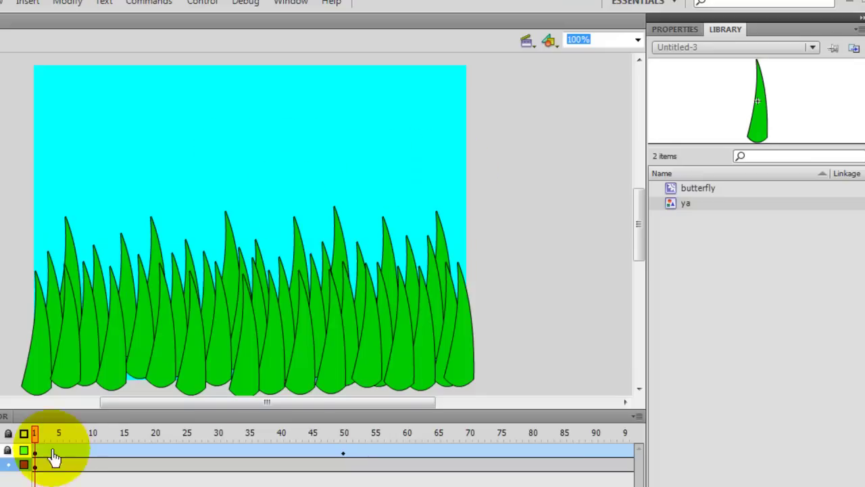
click(97, 432)
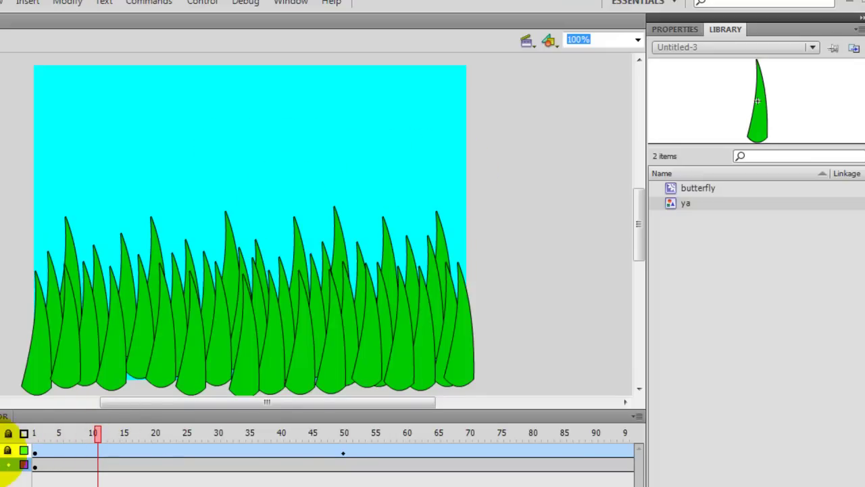
click(5, 462)
drag(96, 446, 451, 443)
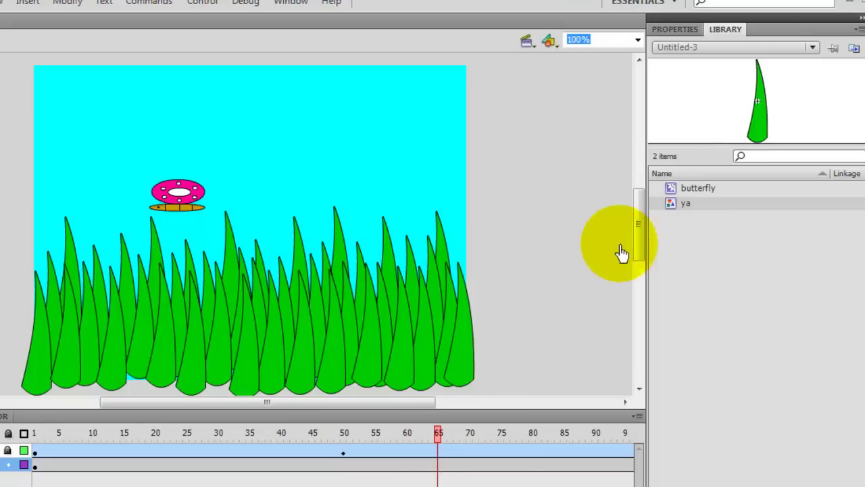
Step: Place a second butterfly instance on the bg layer, shrink it to about half the first one's size and shift it slightly left
drag(675, 195, 303, 218)
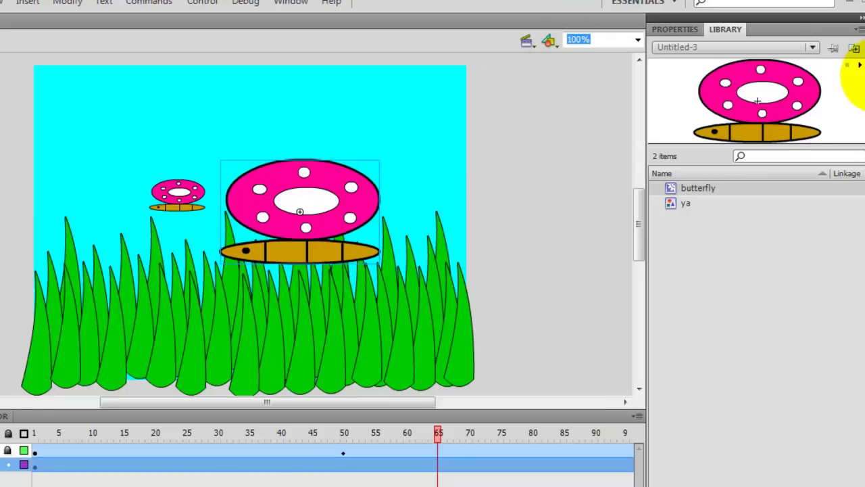
key(q)
drag(380, 164, 317, 203)
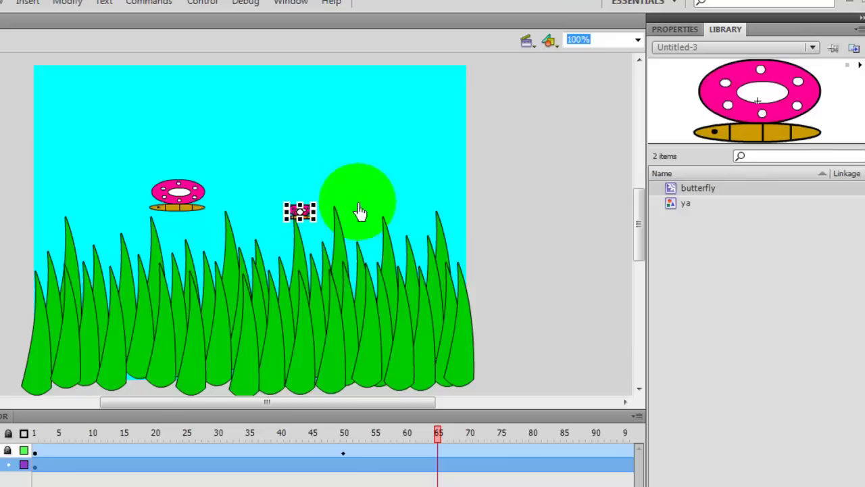
click(858, 48)
click(302, 212)
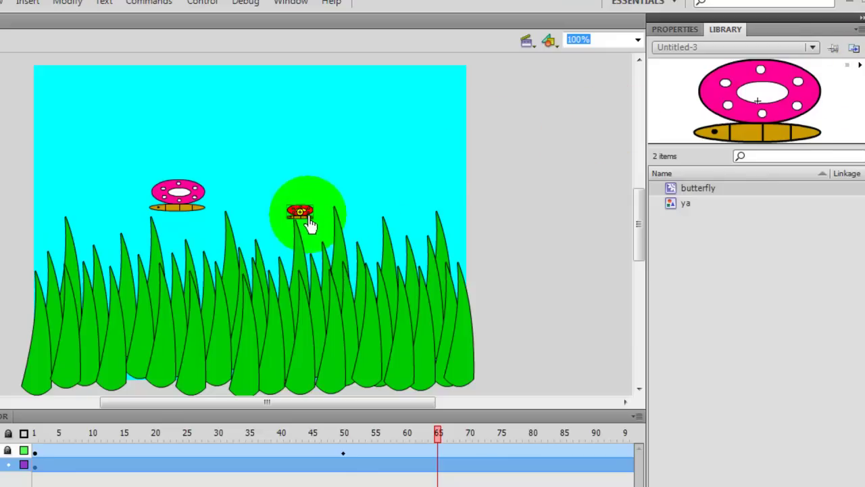
click(301, 215)
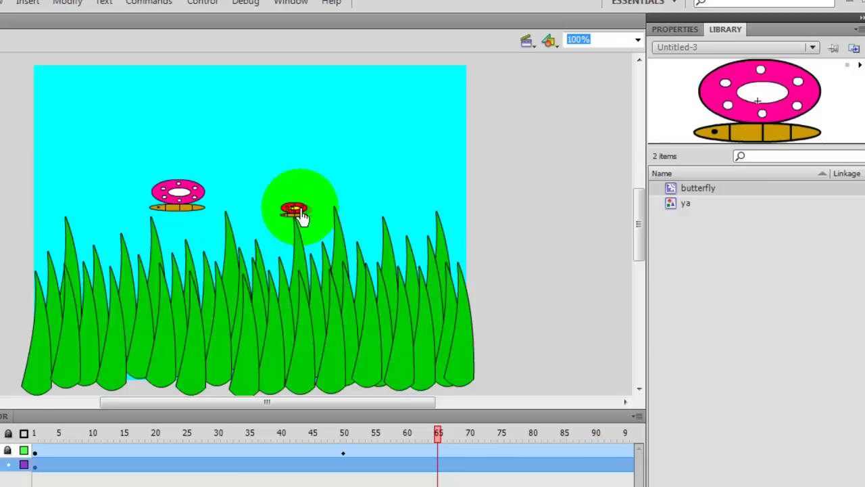
click(490, 243)
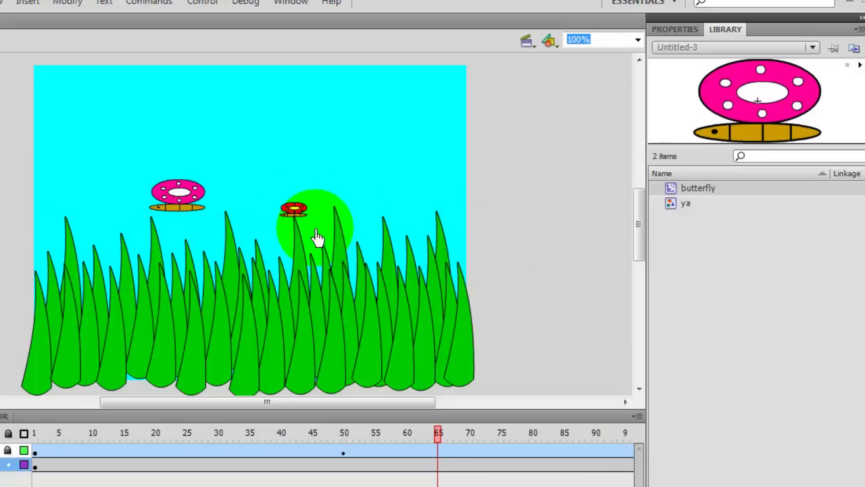
Step: Test the movie to check both butterflies above the grass, and close the preview
key(ctrl+Return)
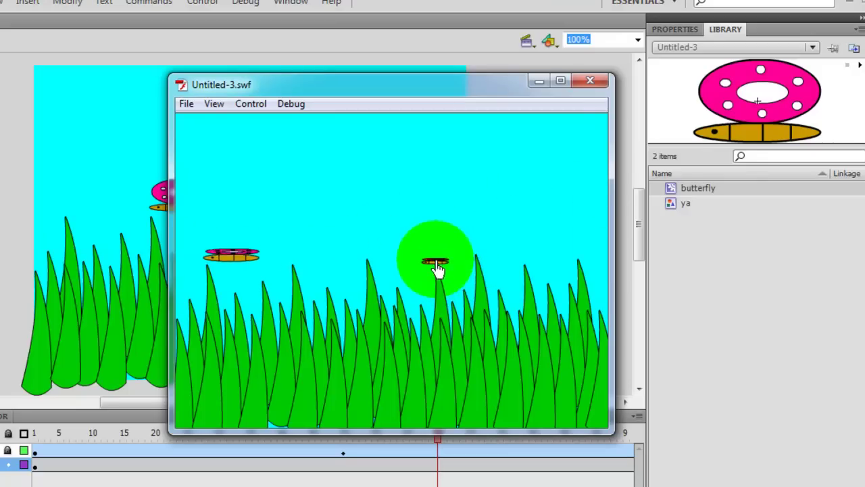
click(589, 81)
click(524, 213)
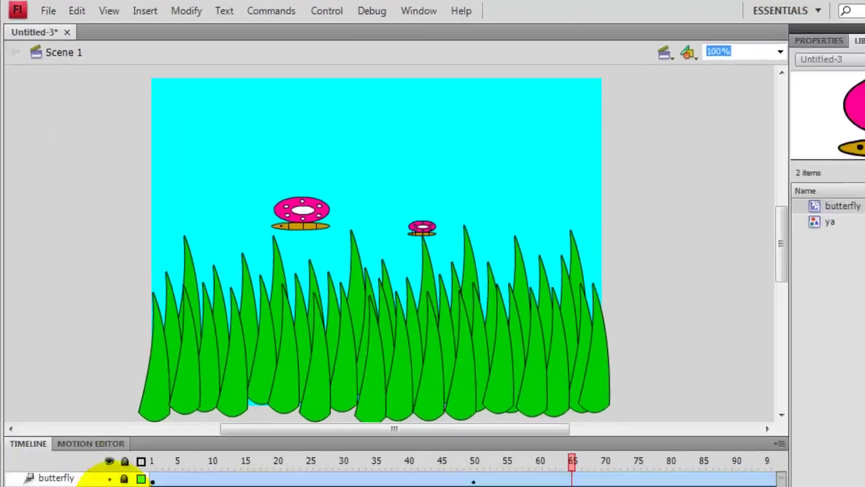
Step: Examine the bg and butterfly layers' frames in the timeline as far as frame 100
click(58, 429)
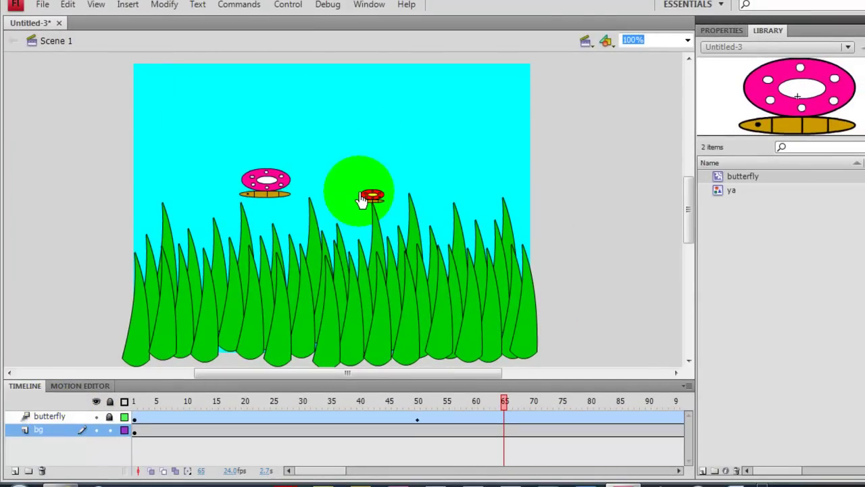
click(306, 471)
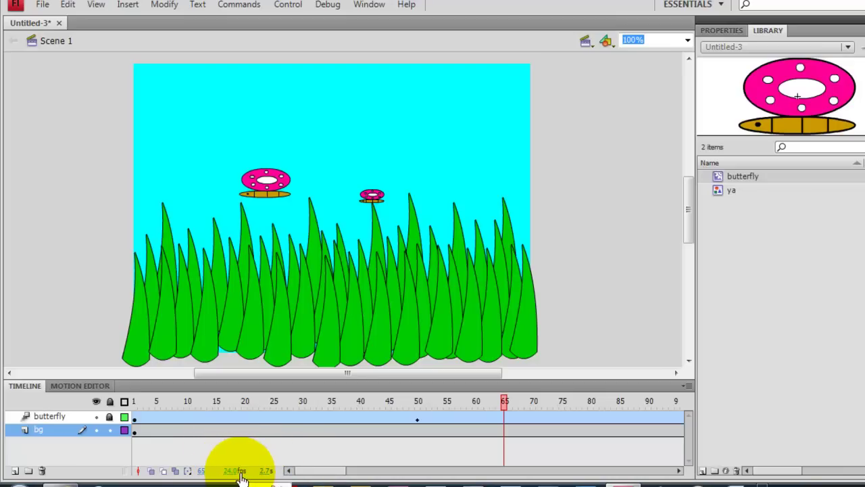
drag(333, 471, 352, 477)
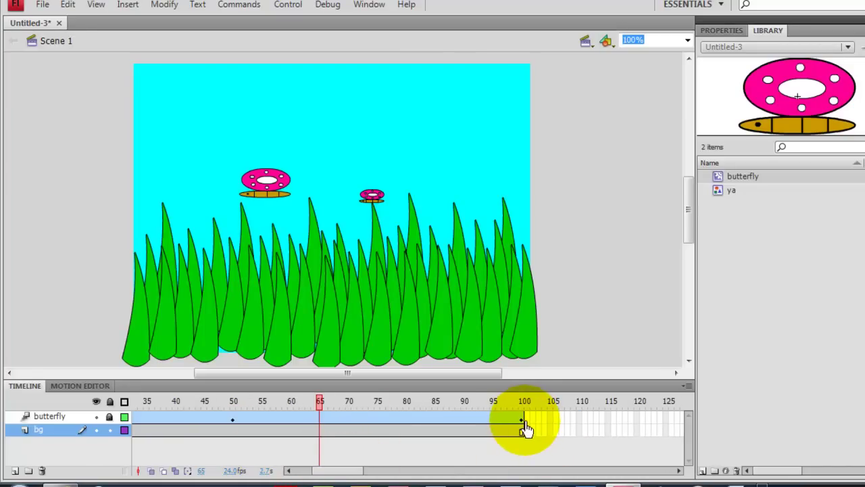
drag(357, 468, 325, 467)
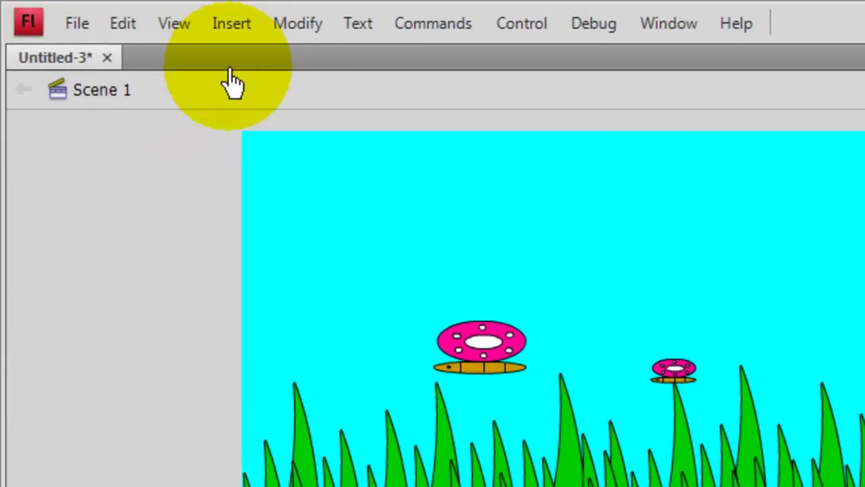
Step: Show the list of the movie's scenes, make its panel taller to inspect it, and close it
click(230, 25)
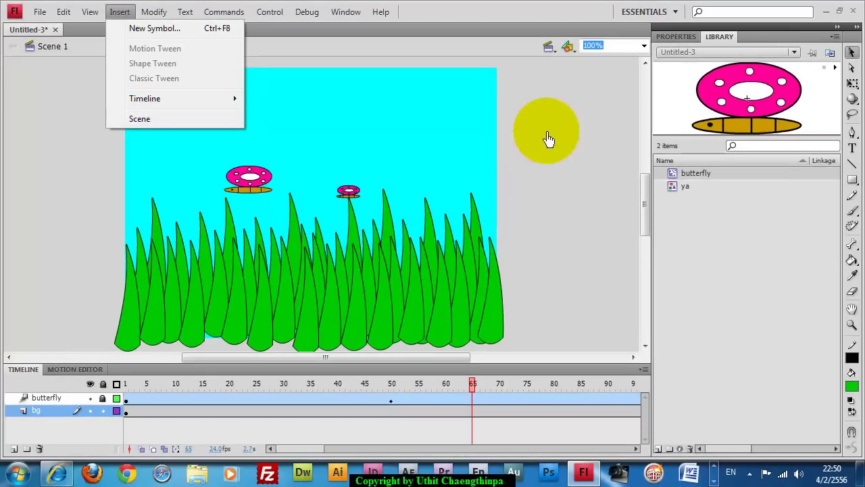
click(558, 139)
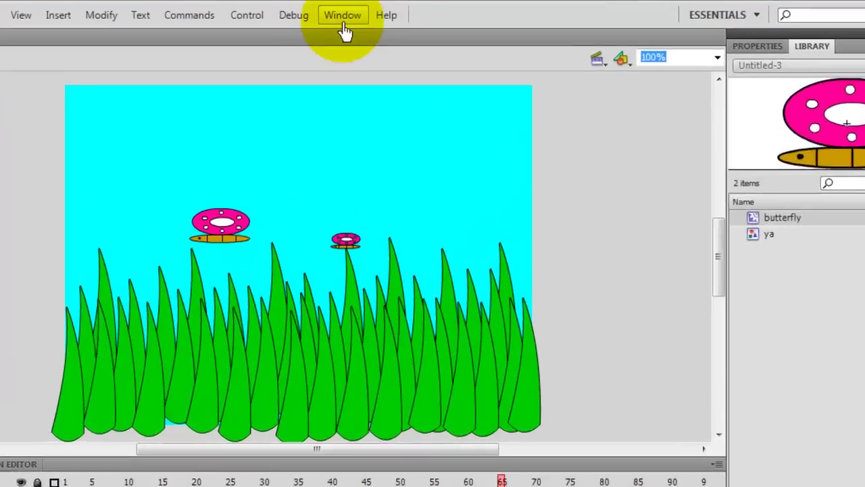
click(345, 12)
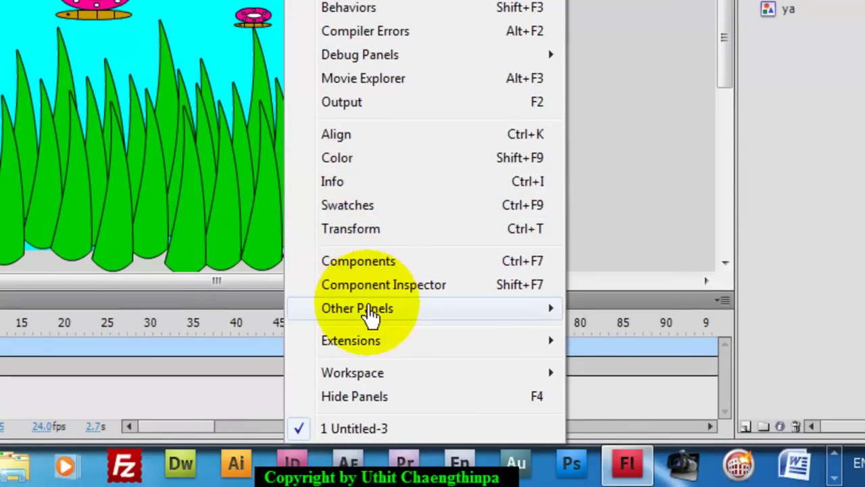
mouse_move(368, 334)
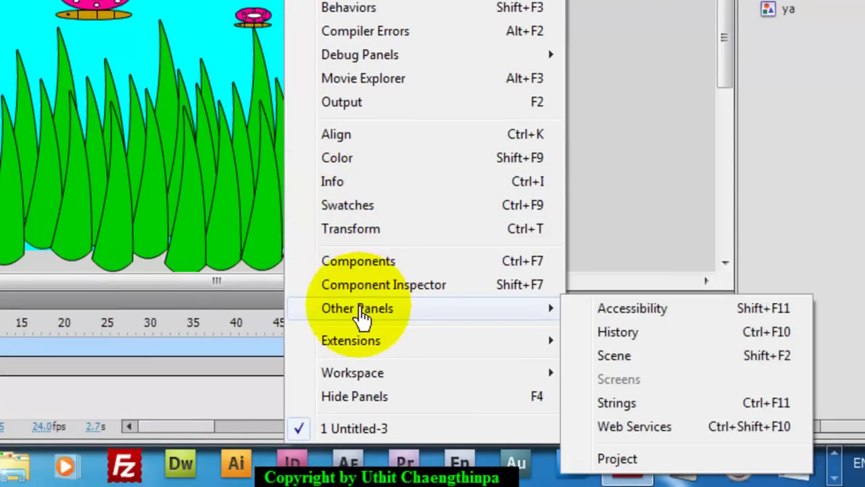
click(627, 356)
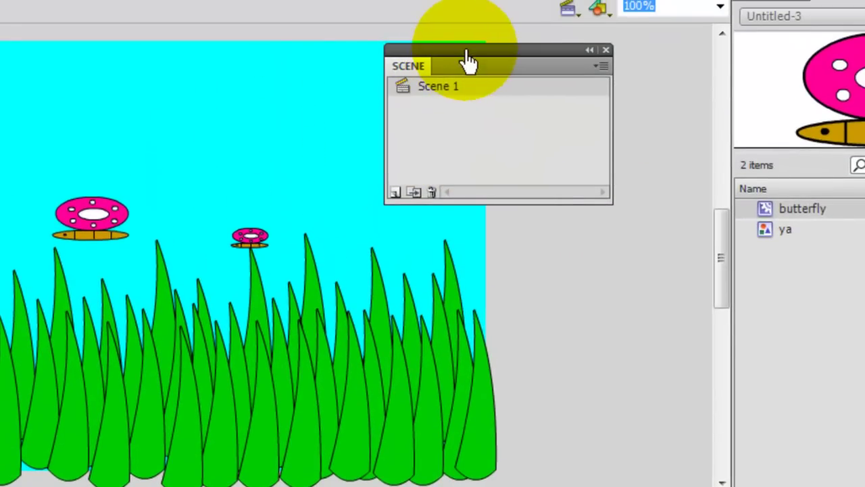
click(456, 106)
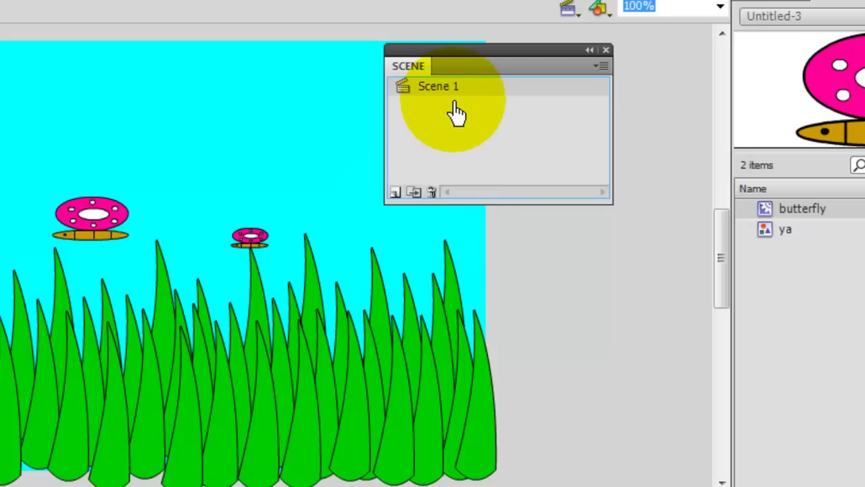
drag(463, 202, 463, 257)
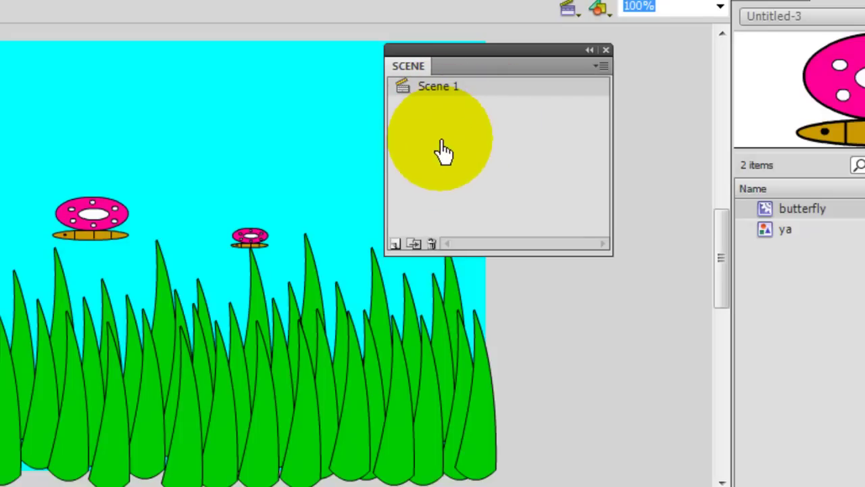
click(606, 52)
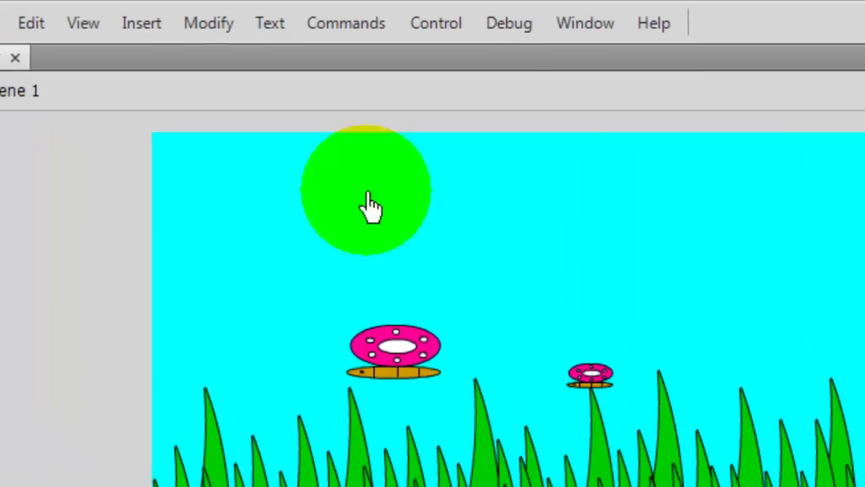
Step: Insert a second scene, switch to Scene 1 for a check, and return to Scene 2
click(142, 23)
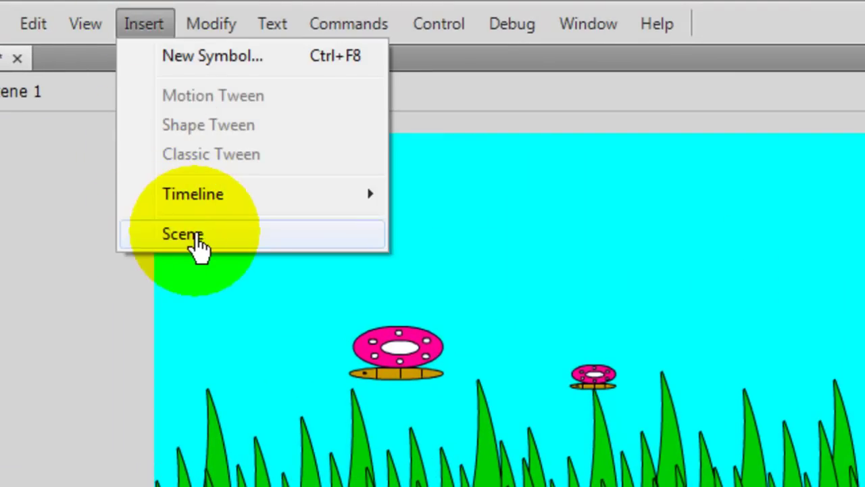
click(200, 247)
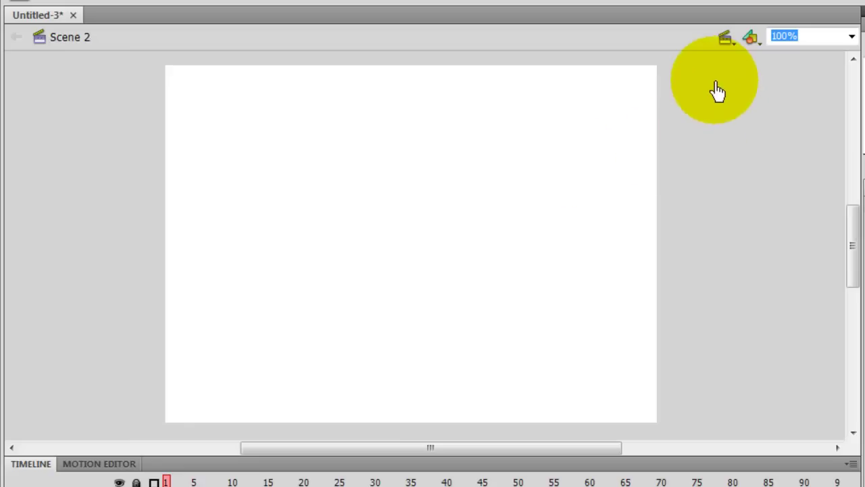
click(725, 39)
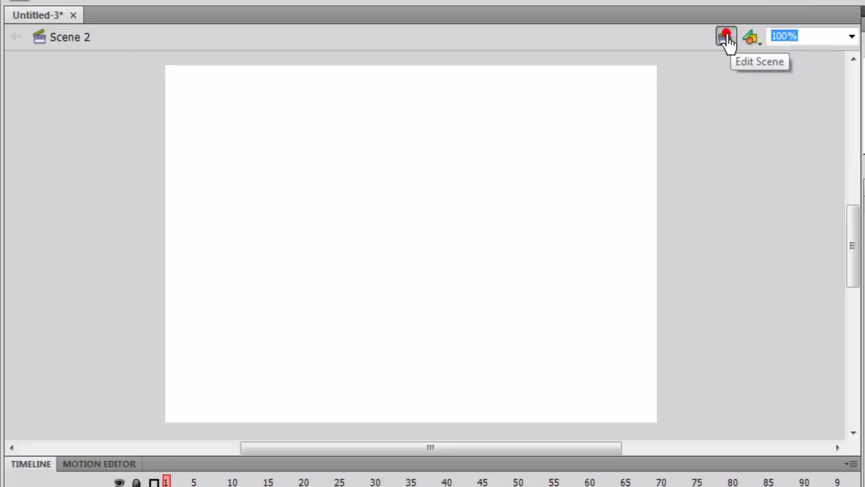
click(744, 67)
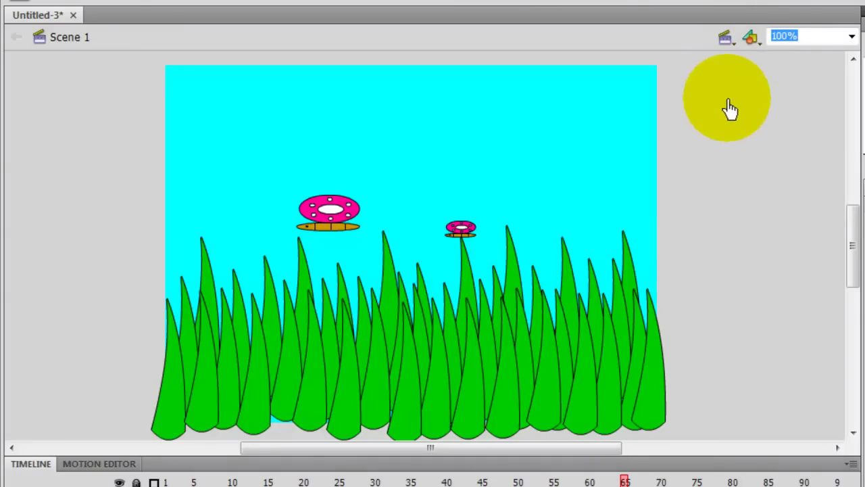
click(726, 38)
click(742, 80)
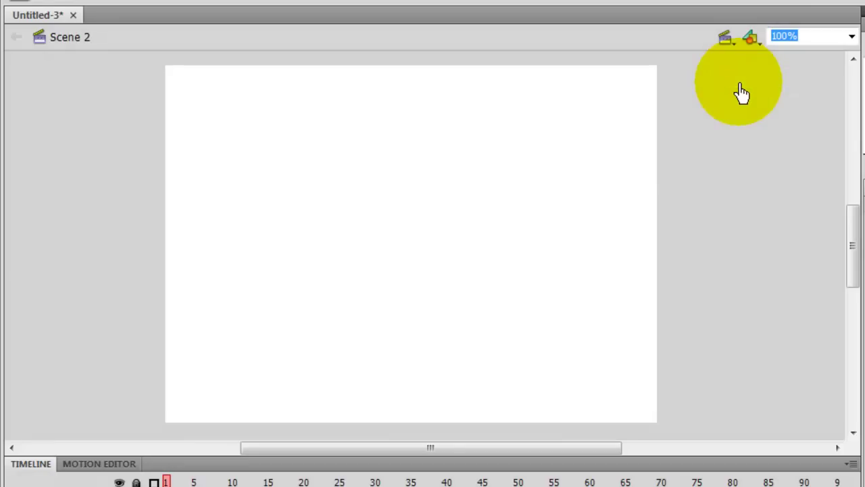
mouse_move(368, 257)
mouse_down()
mouse_move(368, 246)
mouse_move(384, 246)
mouse_move(377, 254)
mouse_up()
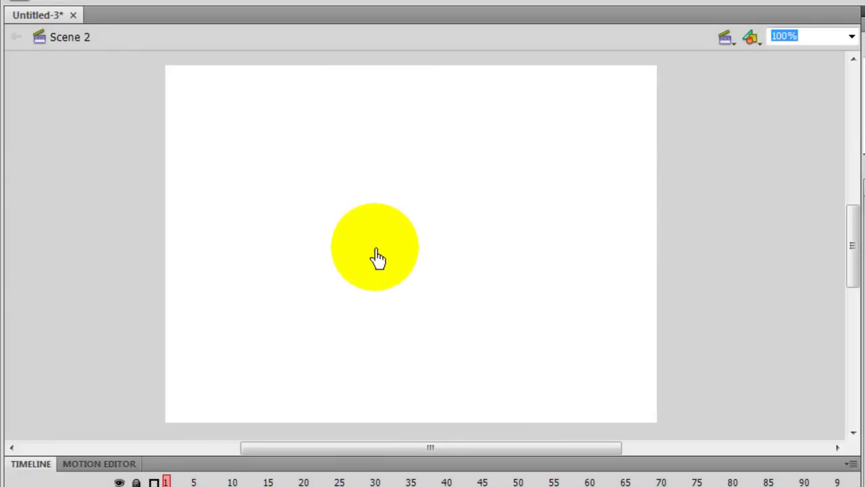
drag(377, 257, 314, 267)
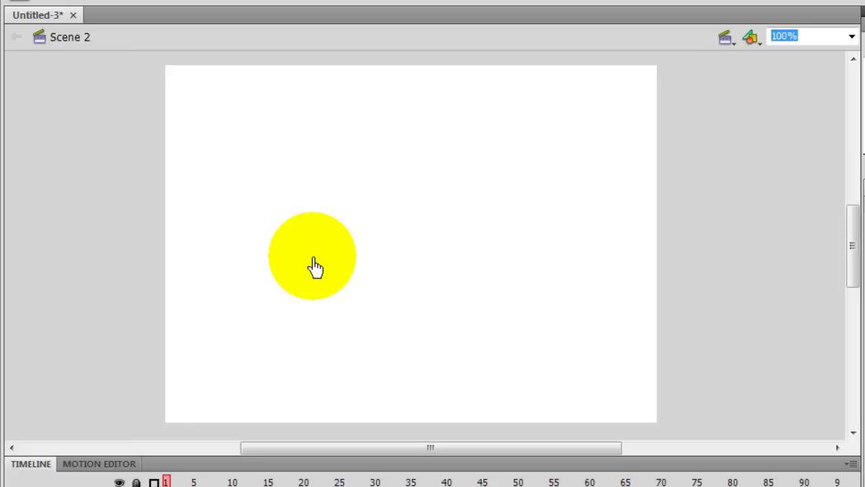
drag(316, 259, 390, 284)
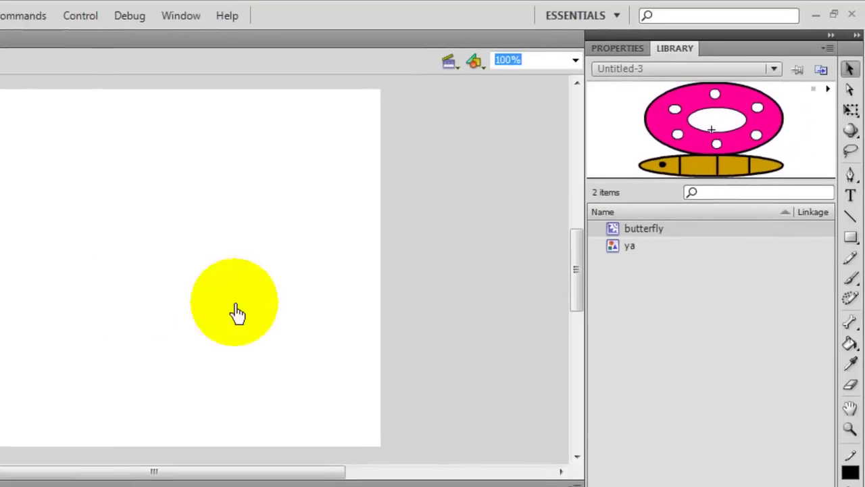
Step: Draw a small rectangle with cyan fill and no stroke near the middle of Scene 2's stage
click(611, 260)
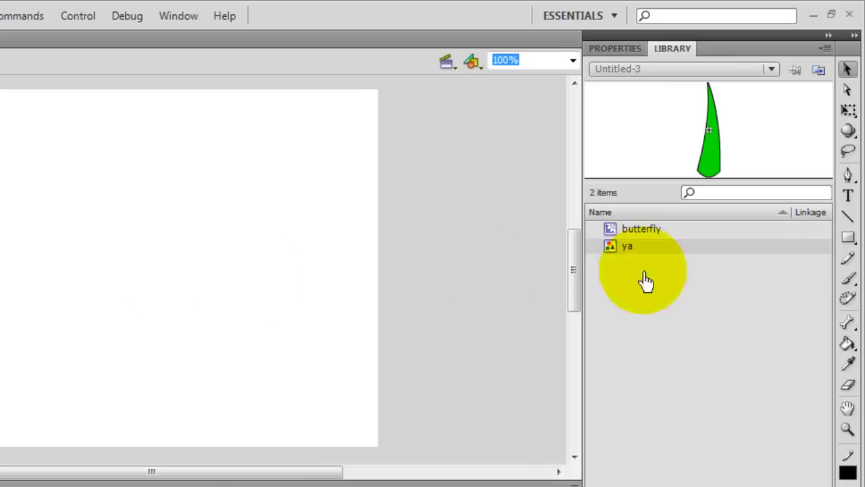
click(848, 238)
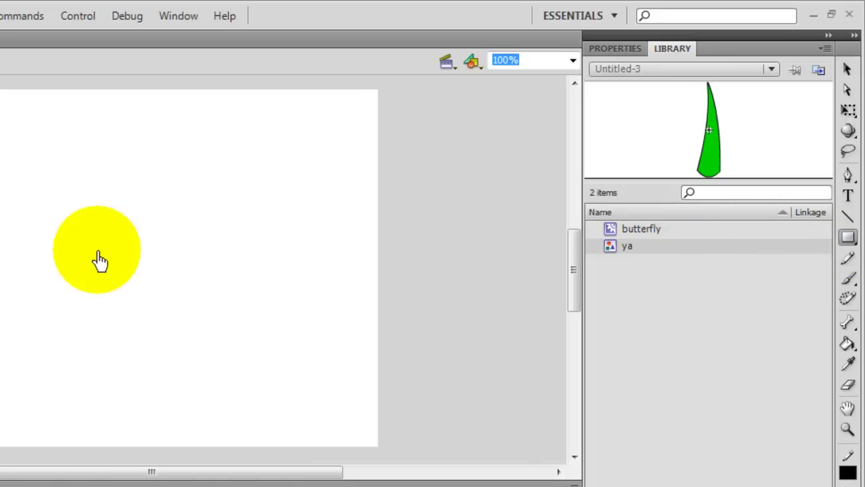
click(620, 52)
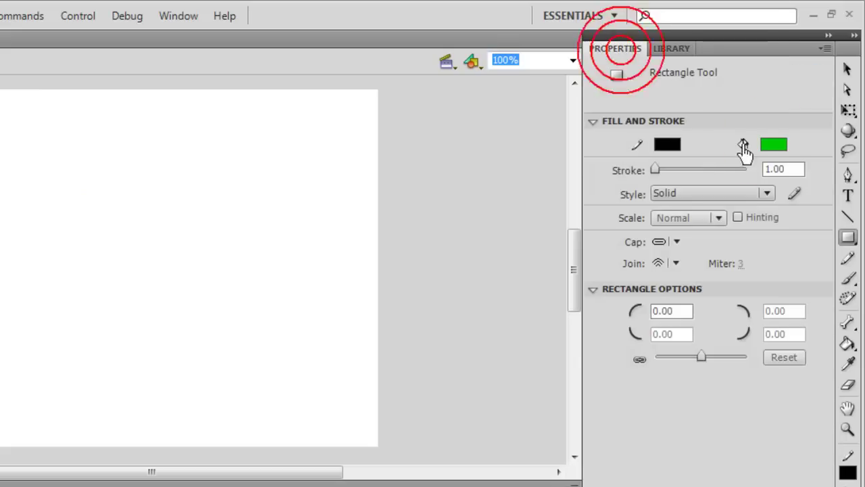
click(773, 145)
click(693, 252)
click(667, 144)
click(834, 160)
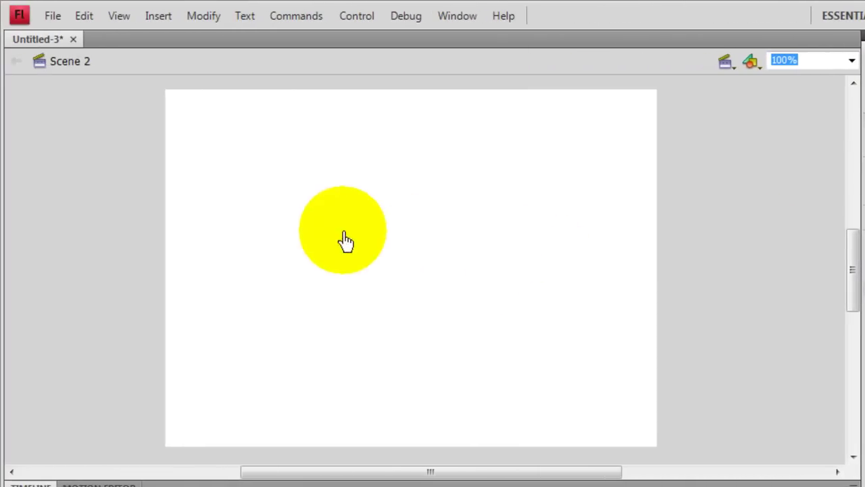
drag(343, 230, 442, 296)
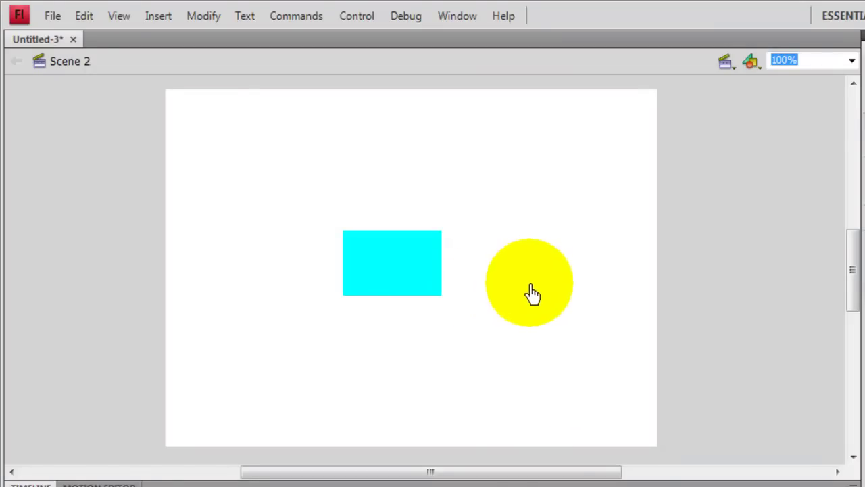
Step: Centre the cyan rectangle on the stage, match its width and height to the stage, and deselect it
key(ctrl+k)
click(700, 277)
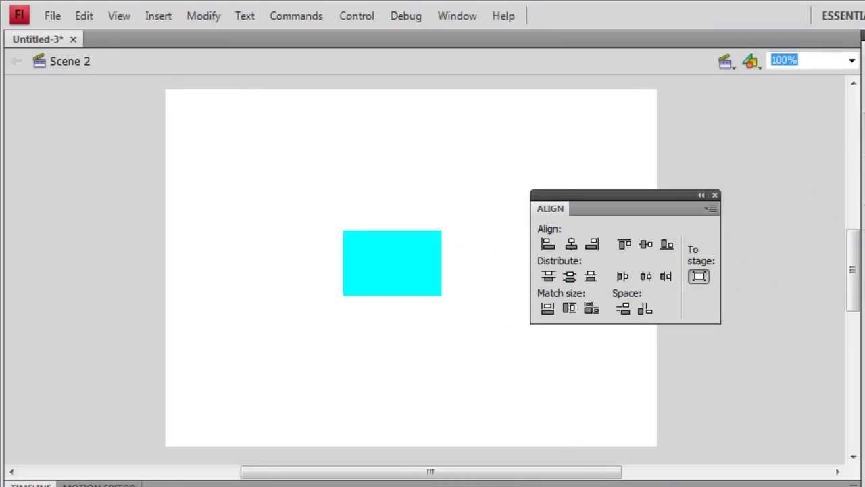
drag(309, 197, 480, 338)
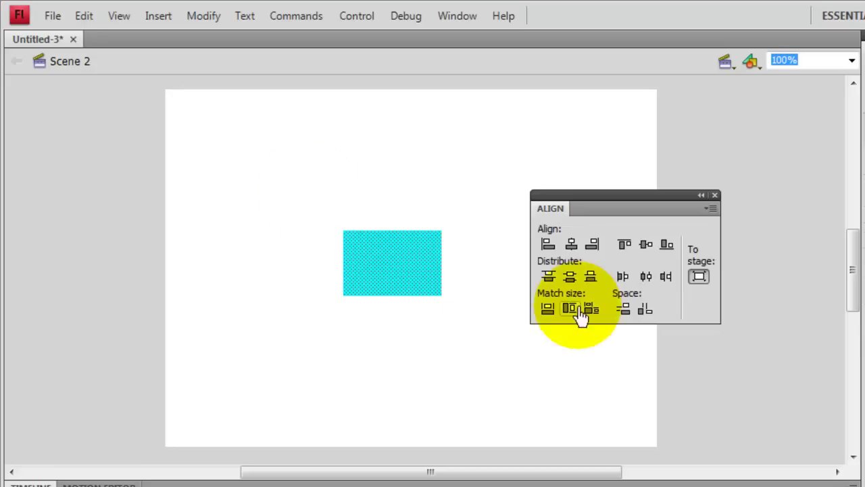
click(573, 243)
click(641, 245)
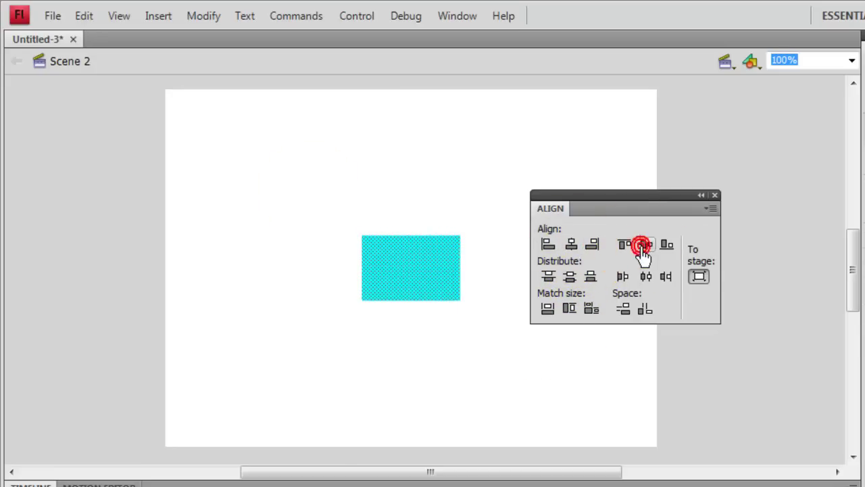
click(591, 309)
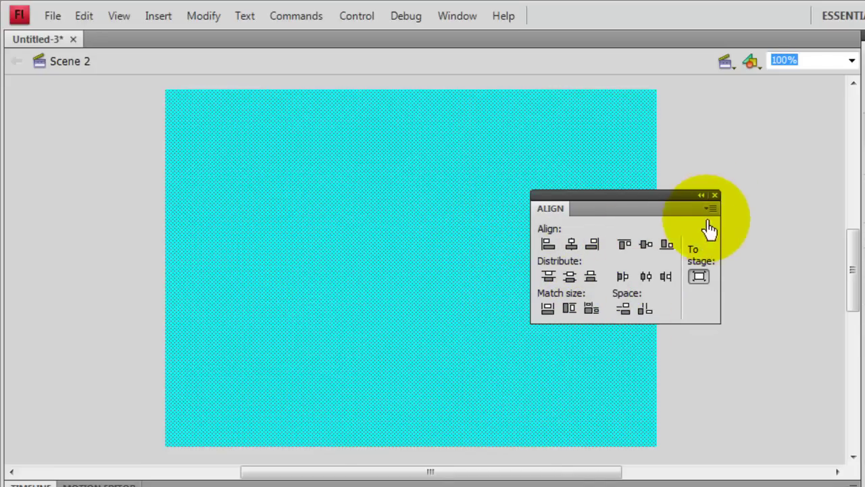
click(714, 195)
click(755, 206)
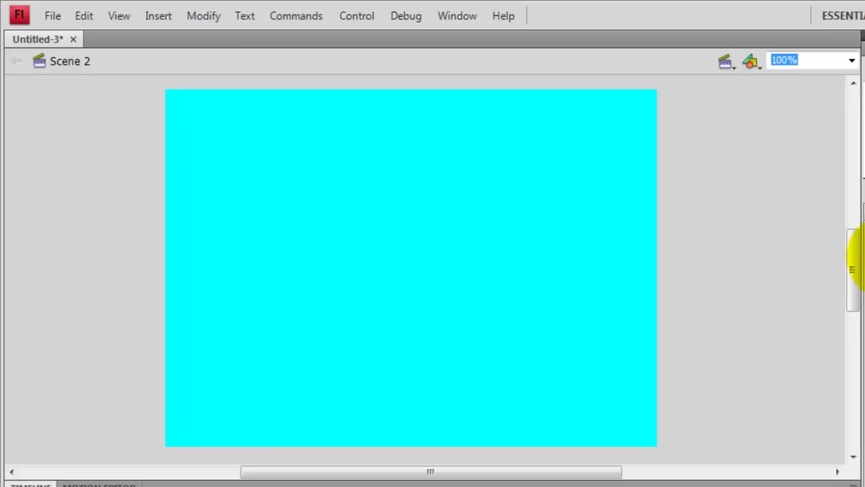
Step: Place a ya grass blade on Scene 2's stage and enlarge it to about 2.5 times its width and 1.6 times its height
drag(859, 242, 405, 319)
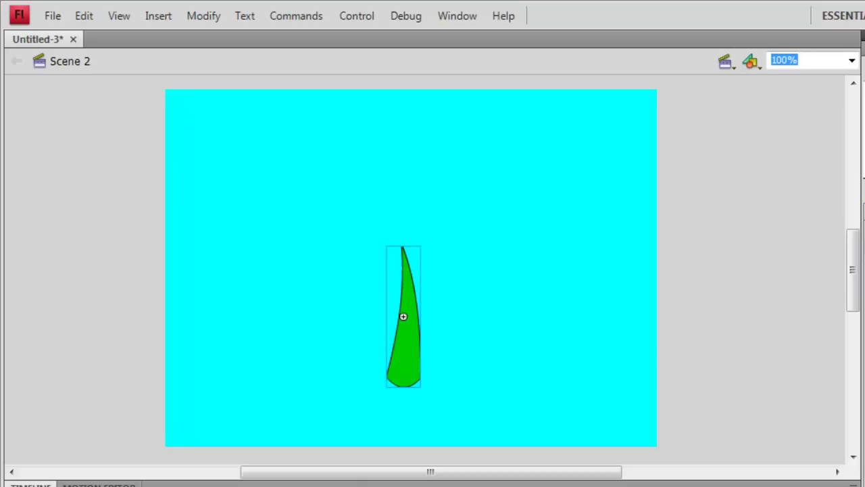
drag(421, 255, 460, 204)
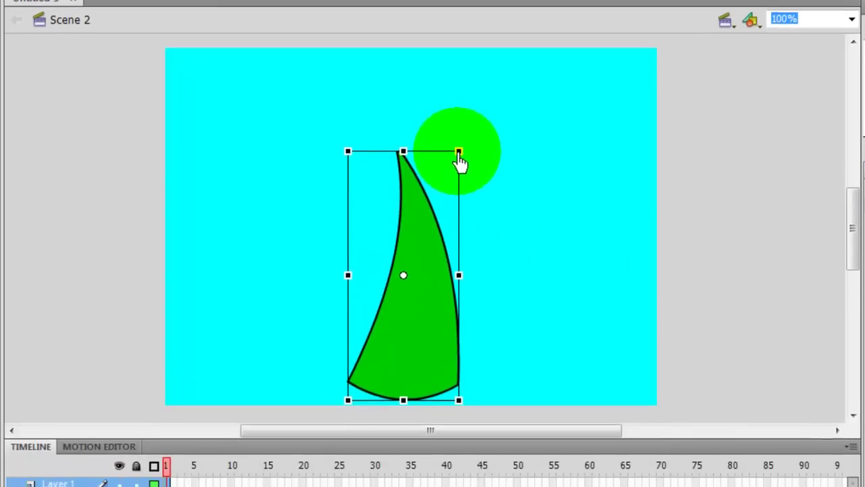
drag(460, 162, 448, 179)
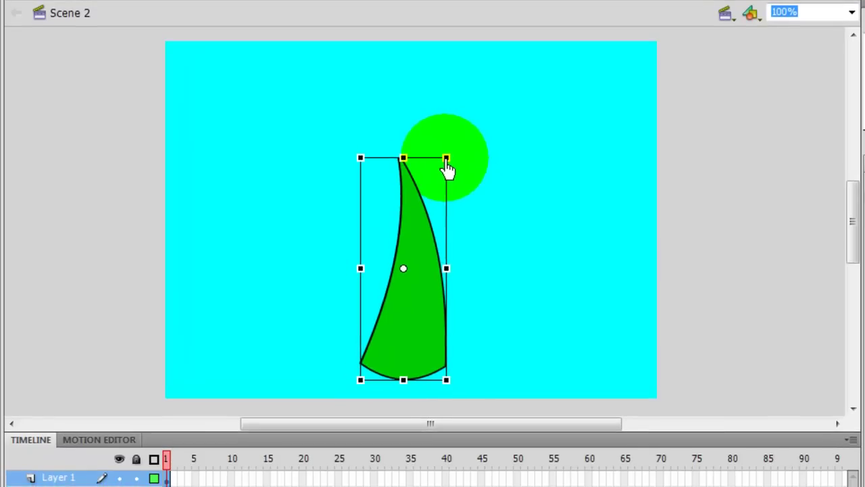
Step: Move the enlarged grass blade down so its base extends just past the lower edge of Scene 2's stage, and deselect it
drag(420, 254, 410, 304)
click(747, 324)
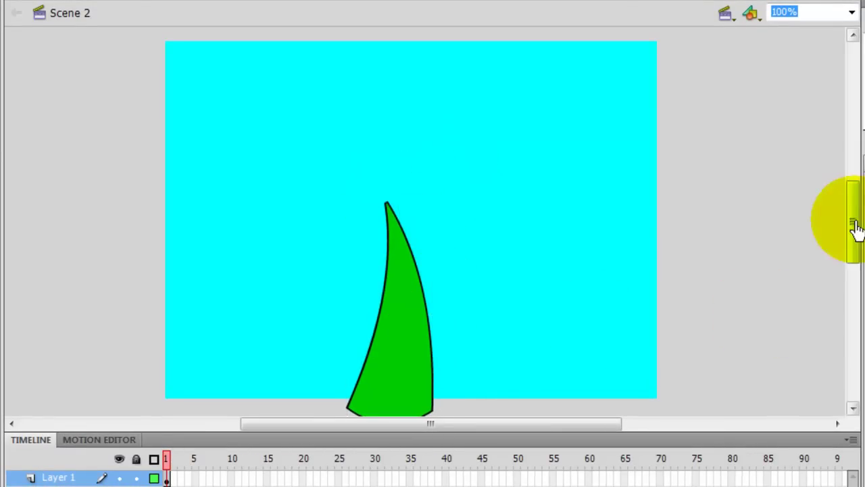
drag(854, 224, 854, 238)
click(390, 271)
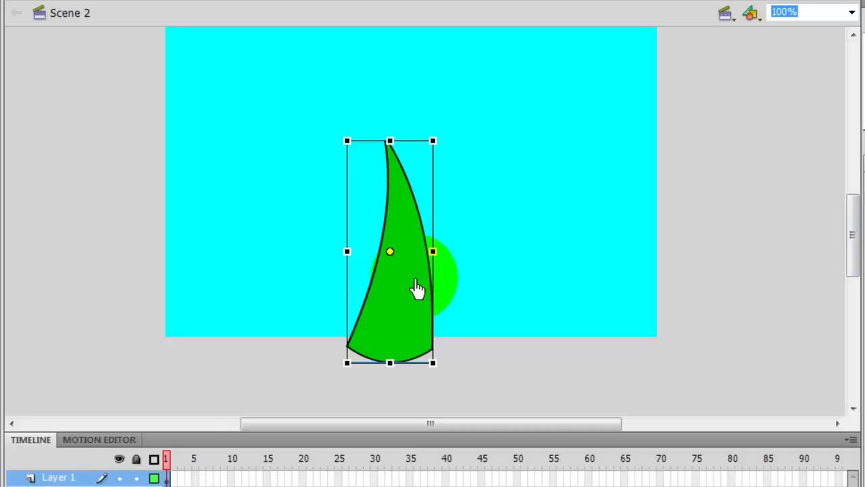
mouse_move(412, 291)
mouse_down()
mouse_move(458, 320)
mouse_move(410, 295)
mouse_up()
click(475, 348)
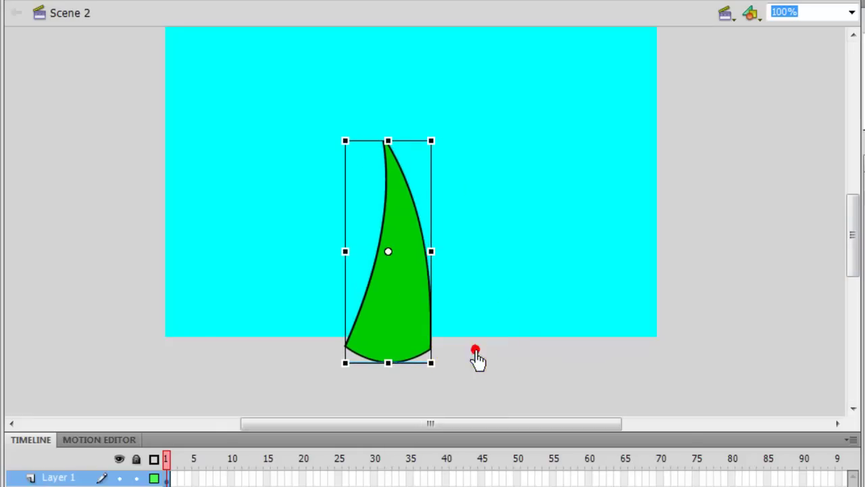
Step: Duplicate the grass blade eight times, spreading the copies at slightly varied heights across the full width of the stage's lower edge
click(419, 297)
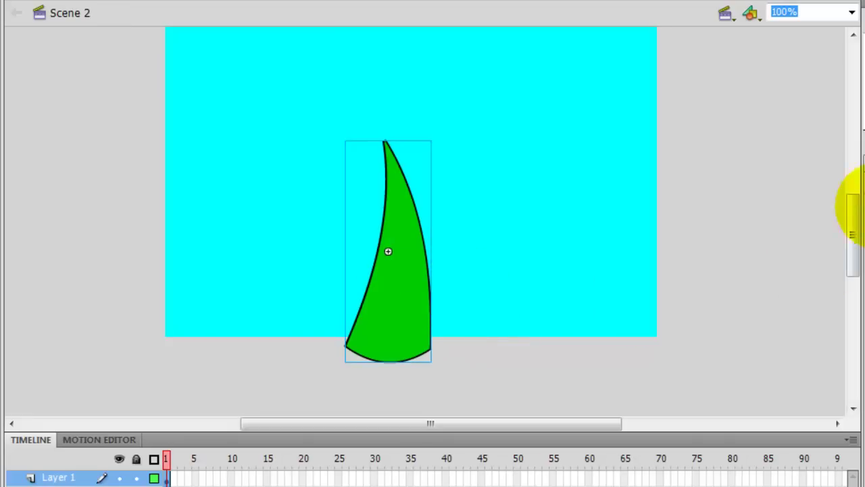
mouse_move(415, 298)
mouse_down()
mouse_move(464, 331)
mouse_move(380, 359)
mouse_move(375, 370)
mouse_up()
drag(465, 312, 448, 366)
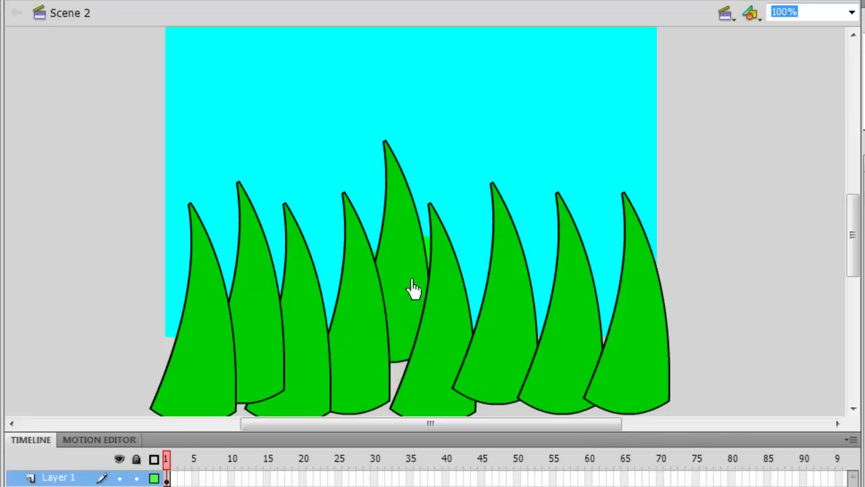
Step: Place a butterfly from the library on Scene 2's stage, resting on the tip of the tallest grass blade
drag(857, 238, 860, 233)
click(783, 189)
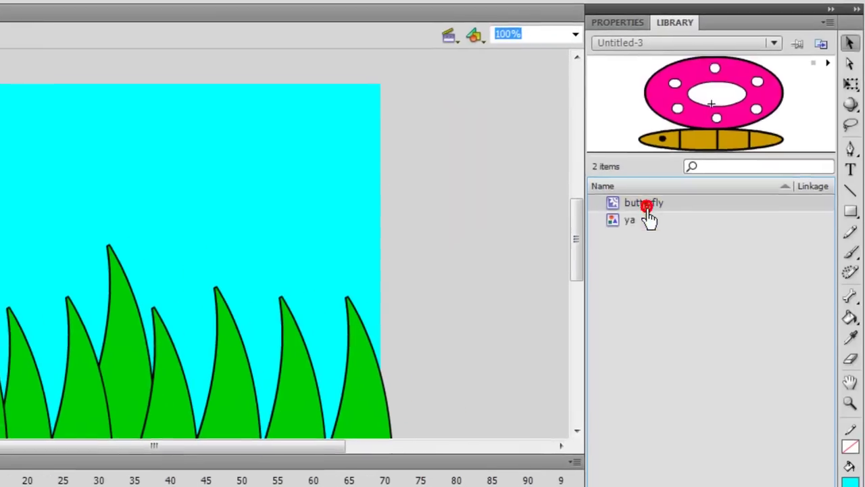
drag(654, 210, 172, 212)
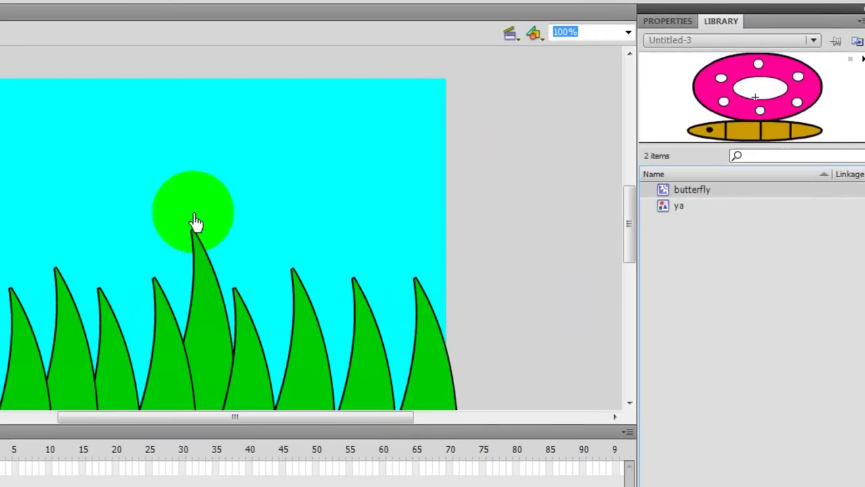
mouse_move(229, 203)
mouse_down()
mouse_move(226, 185)
mouse_move(226, 199)
mouse_up()
click(483, 231)
drag(627, 206, 630, 215)
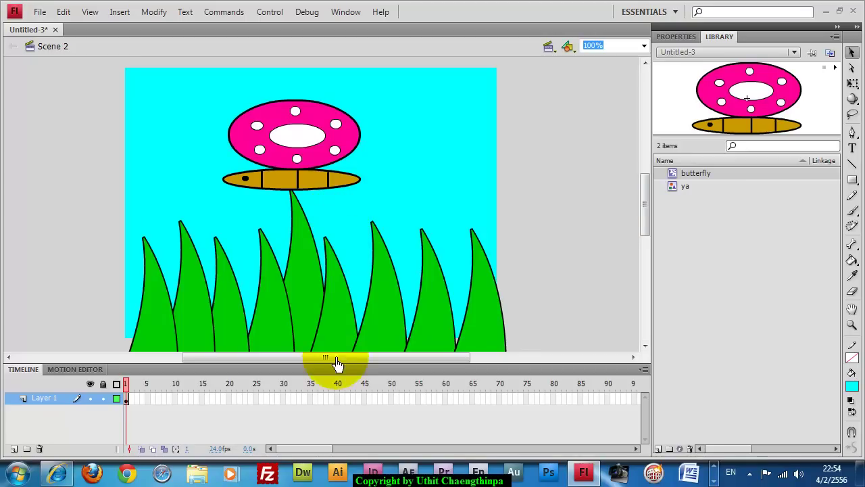
Step: Insert a keyframe at frame 50 of Layer 1 in Scene 2 and deselect the artwork
click(391, 399)
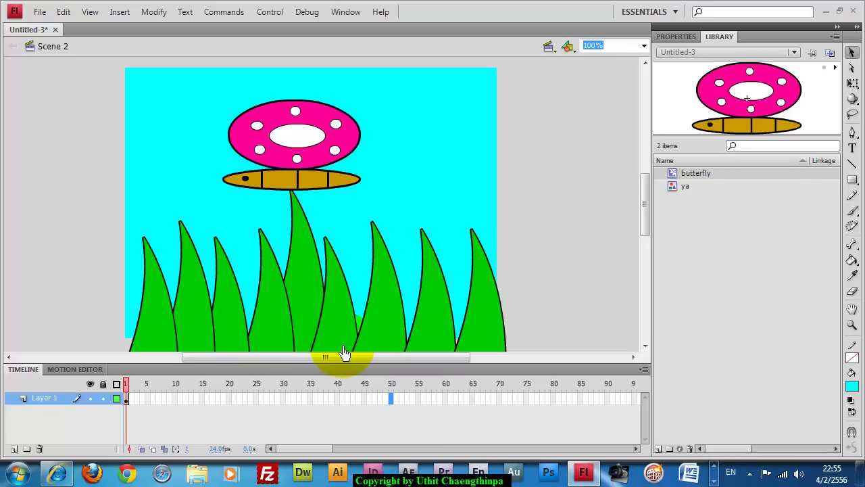
key(F6)
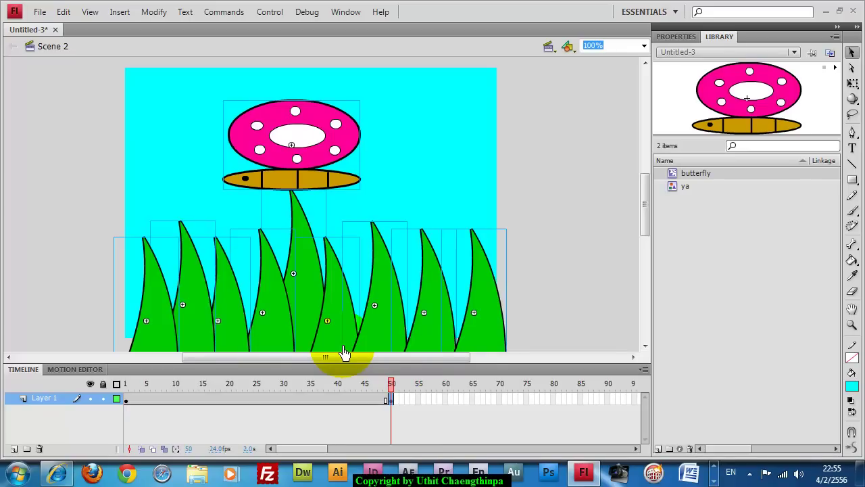
click(590, 248)
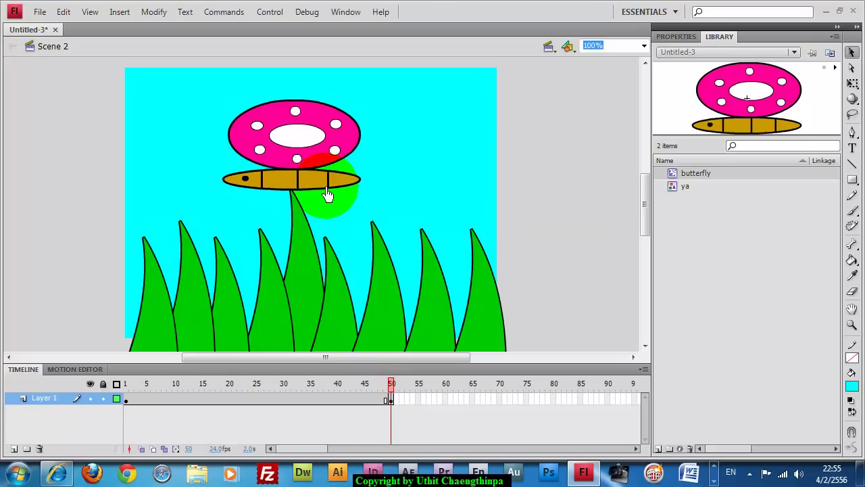
Step: Switch to Scene 1, test the movie through to Scene 2, and close the preview
click(548, 46)
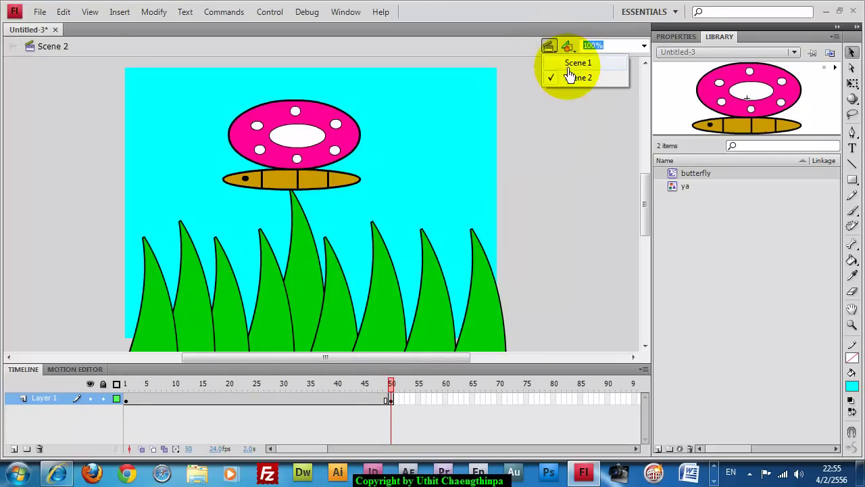
click(568, 63)
click(548, 45)
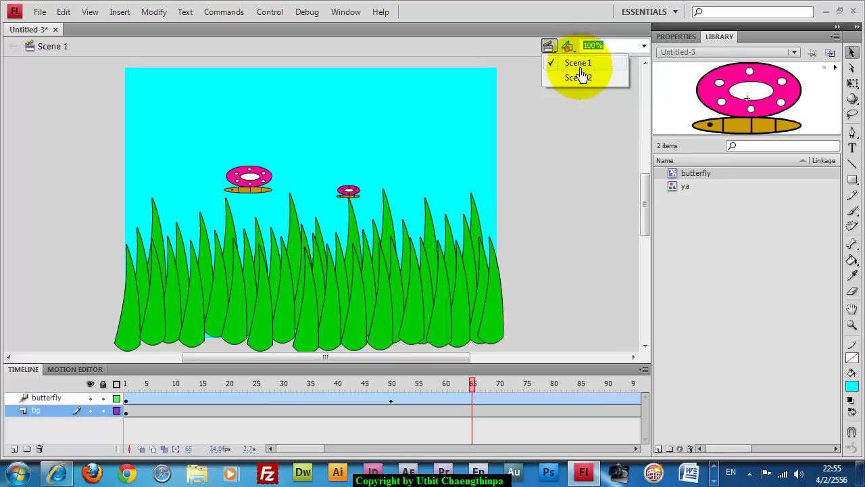
click(572, 116)
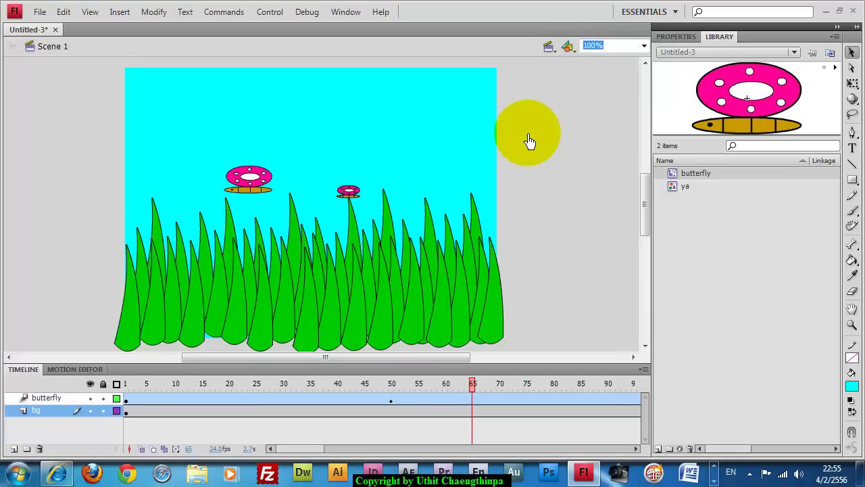
key(ctrl+Return)
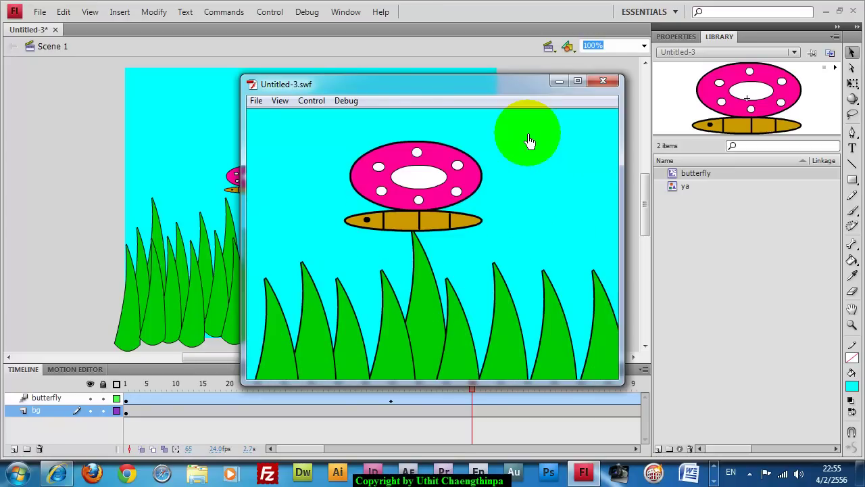
click(603, 81)
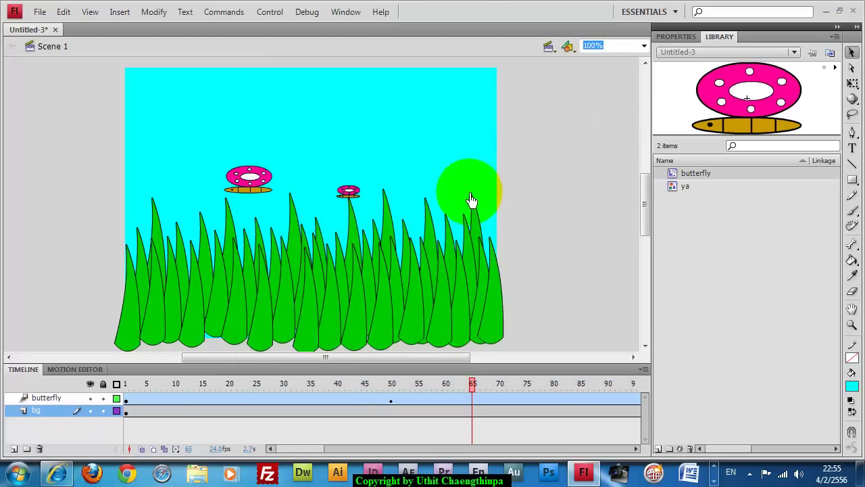